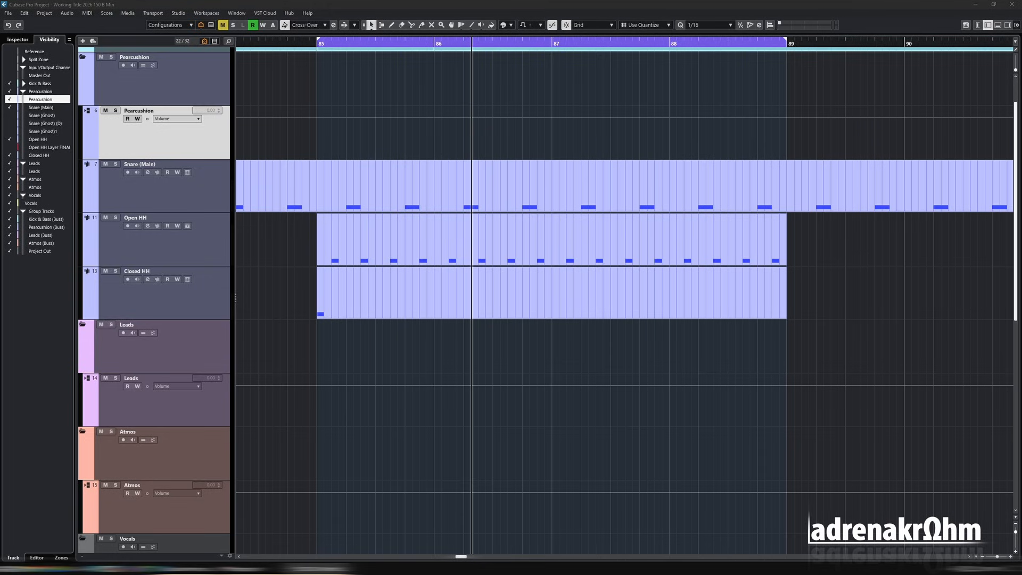
- Play the loop from bar 85 and examine the Open HH part's notes in the key editor
left_click(157, 201)
left_click(424, 265)
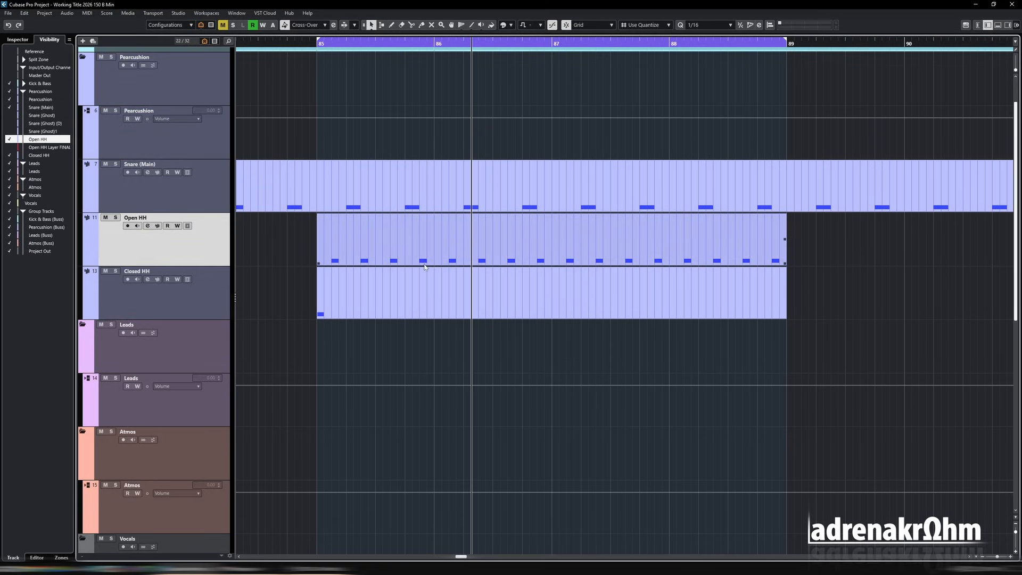
left_click(316, 231)
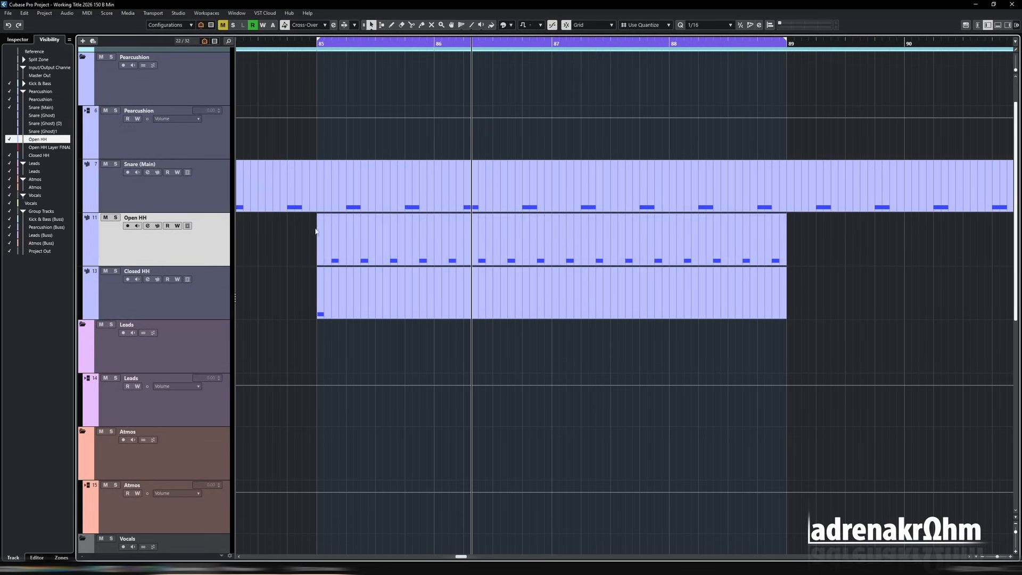
double_click(314, 47)
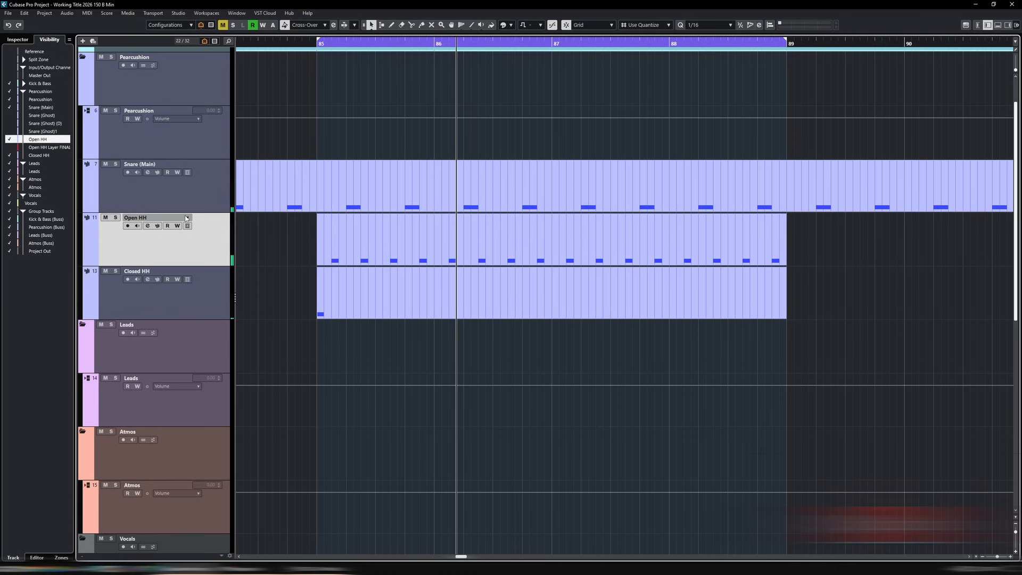
left_click(326, 305)
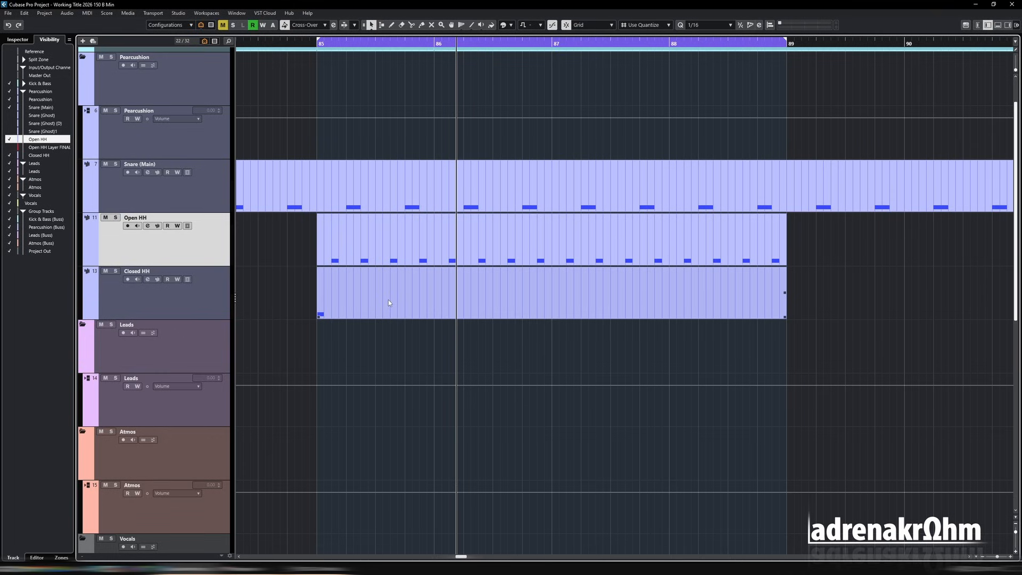
double_click(375, 250)
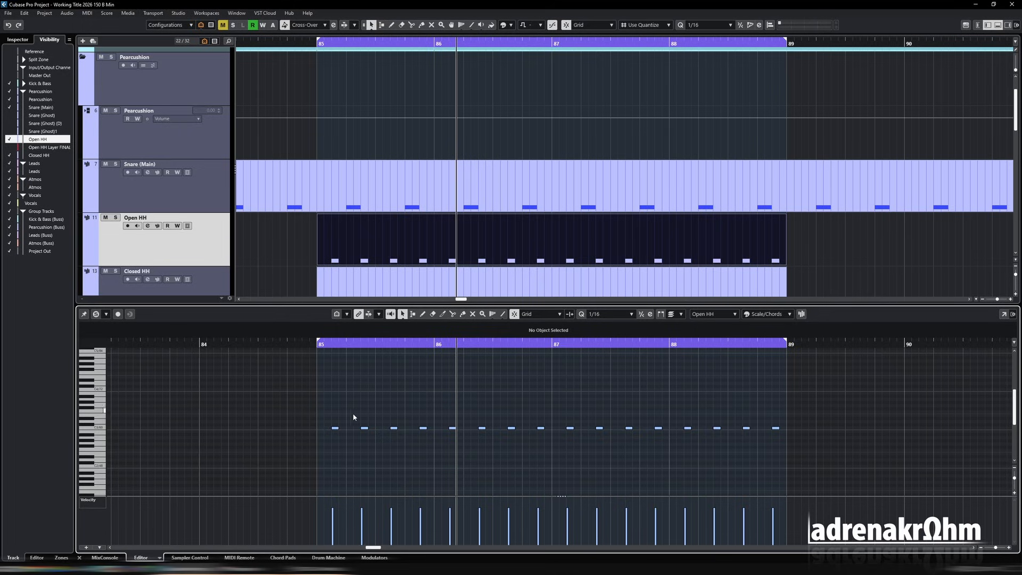
key("Return")
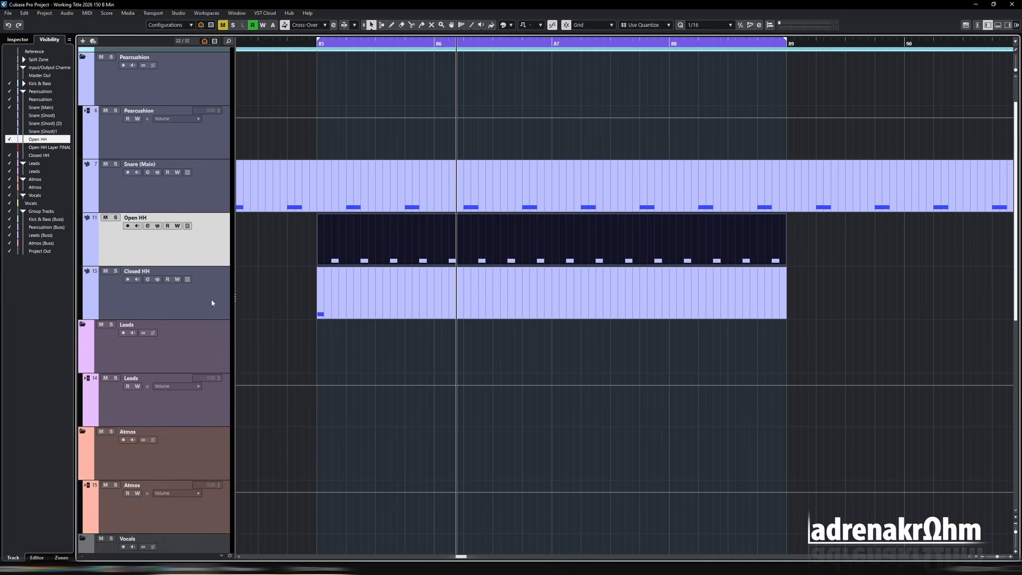
- Open the Closed HH part and repeat its first note to fill the first beat of bar 85 with sixteenths
left_click(212, 300)
double_click(346, 300)
left_click_drag(308, 390, 362, 433)
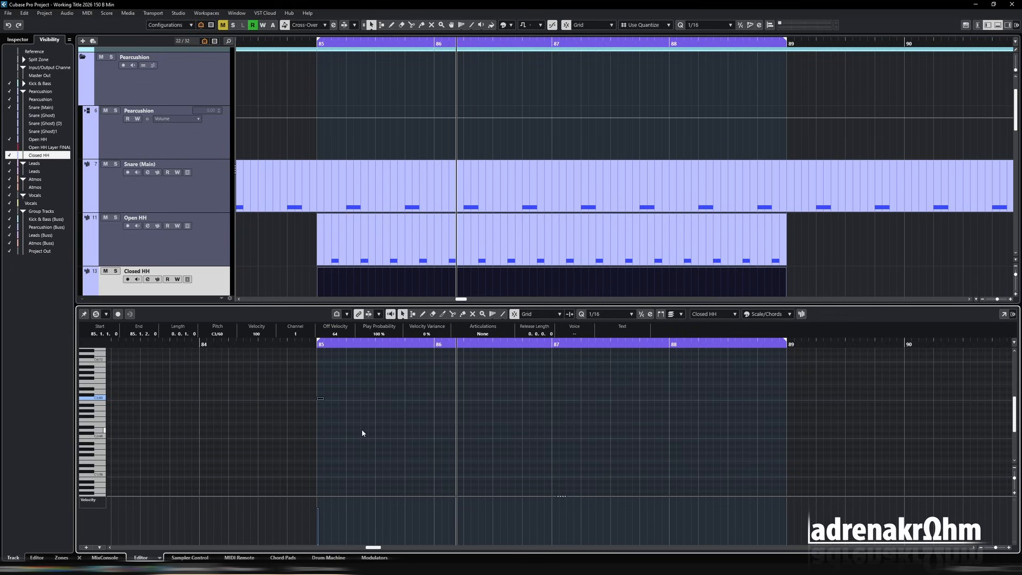
key("alt+d")
key("alt+d")
key("alt+d")
- Duplicate the group of four closed-hat sixteenths until it fills bar 85
left_click(335, 399)
key("Delete")
key("ctrl+a")
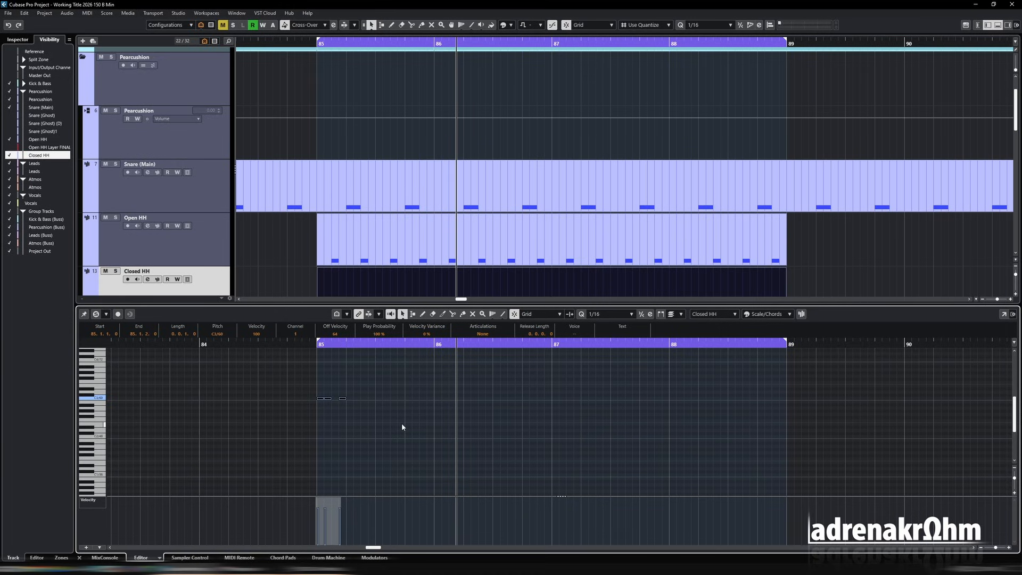
key("ctrl+d")
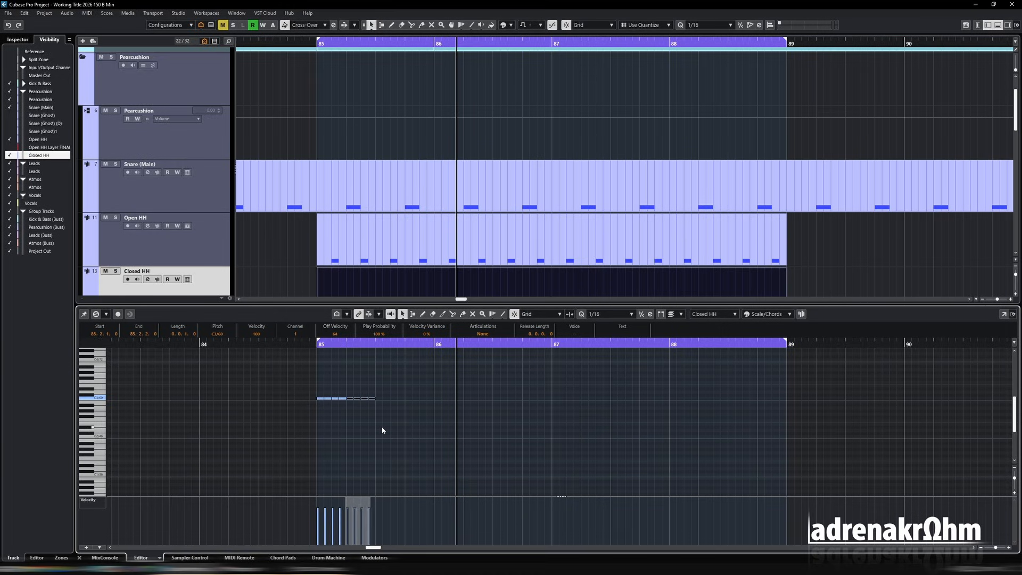
key("ctrl+d")
key("ctrl+d")
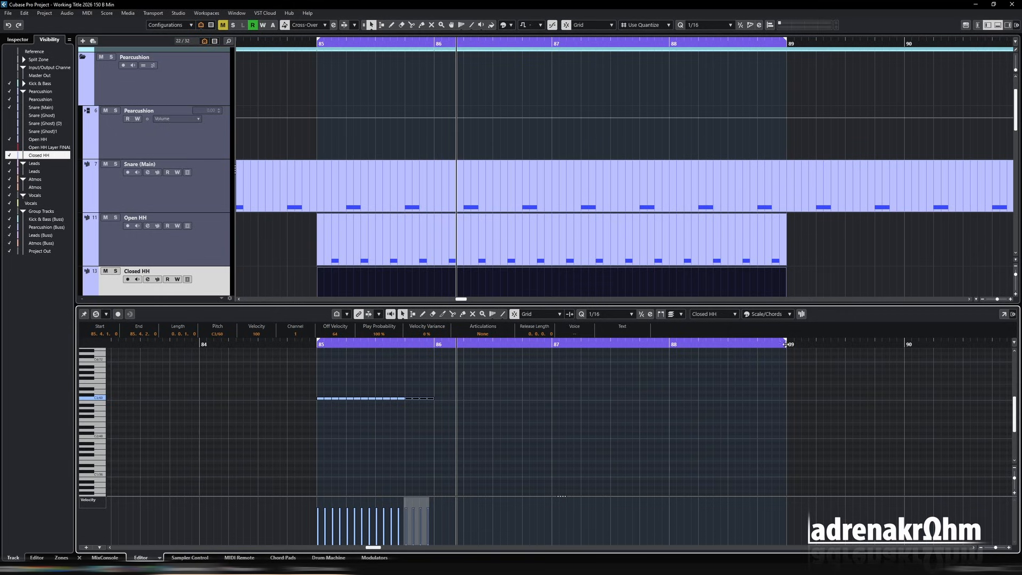
- Shorten the loop to bar 85 and audition the closed-hat pattern with every beat's third sixteenth removed
left_click_drag(786, 344, 437, 370)
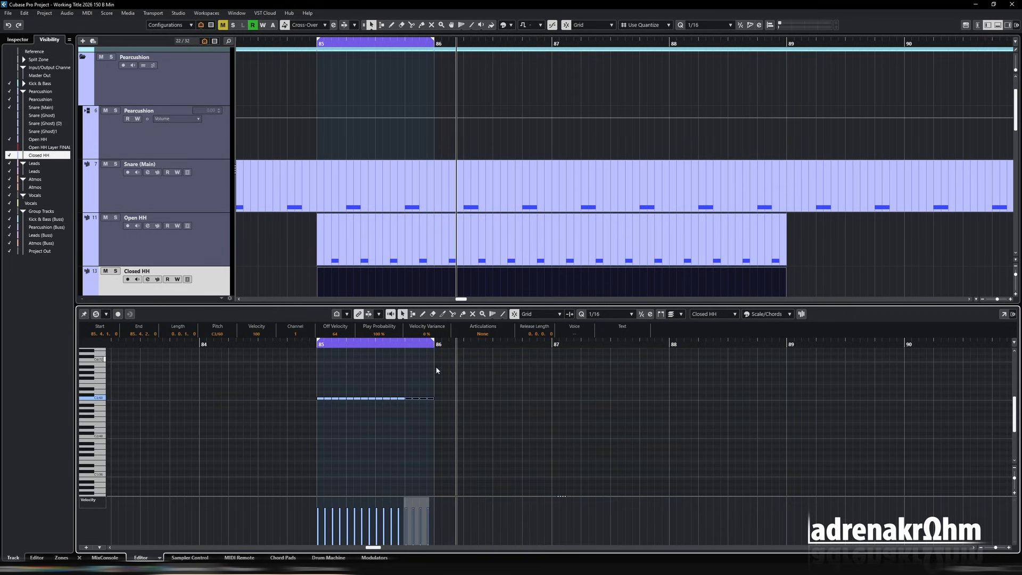
left_click(314, 39)
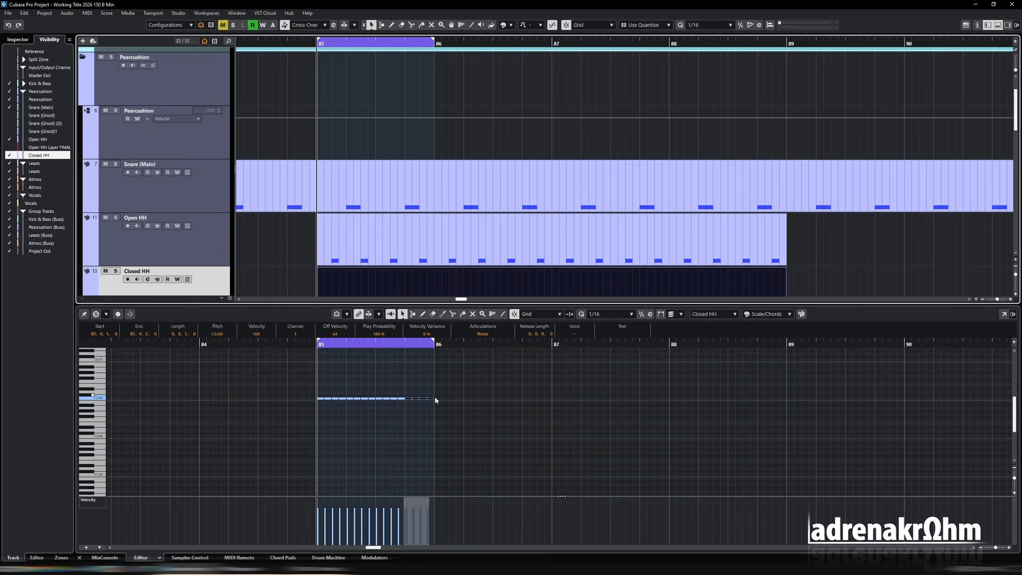
key("space")
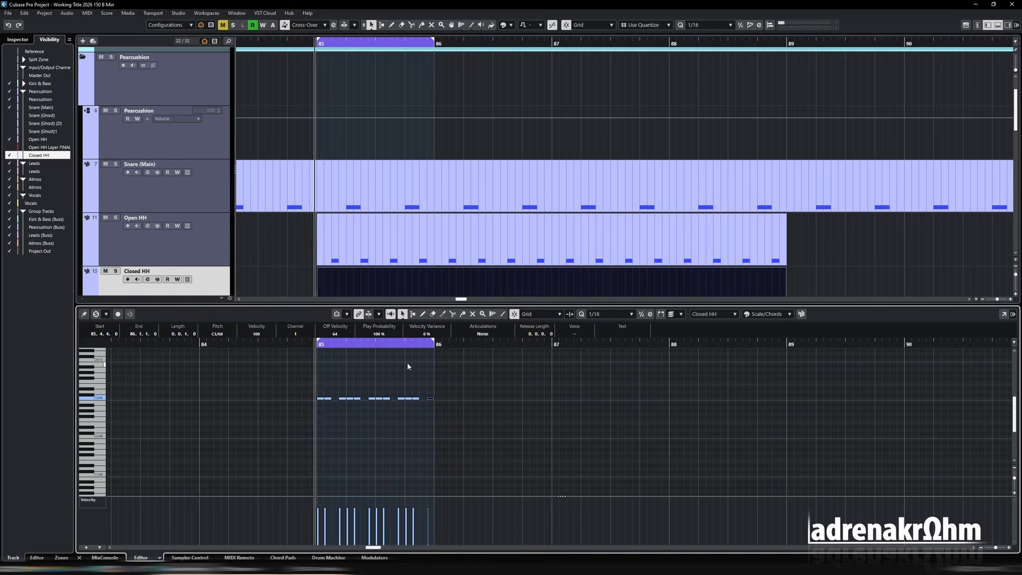
key("space")
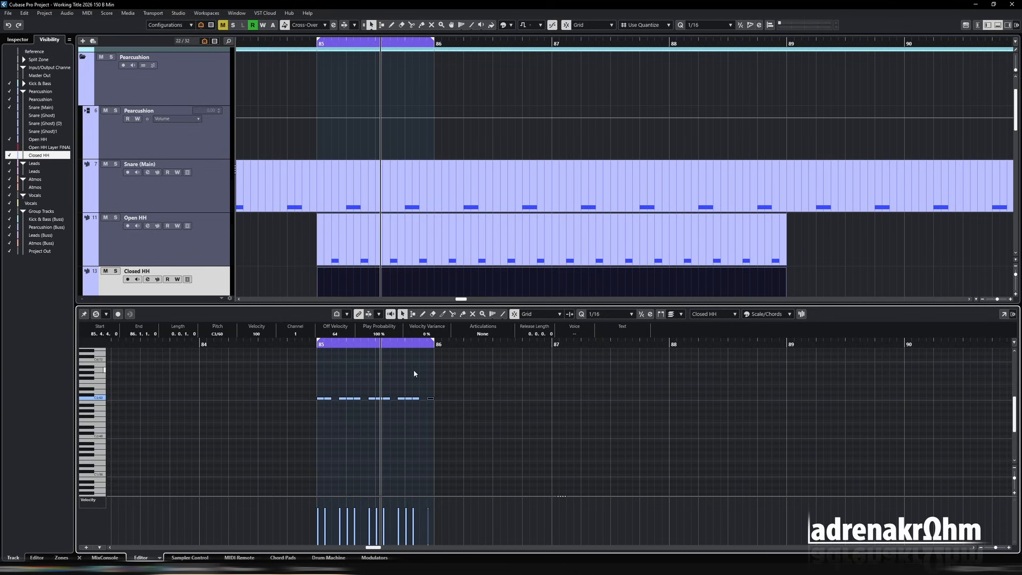
- Lower the velocities of the first and fourth closed-hat sixteenths in bar 85 while listening from the bar's start
left_click(349, 389)
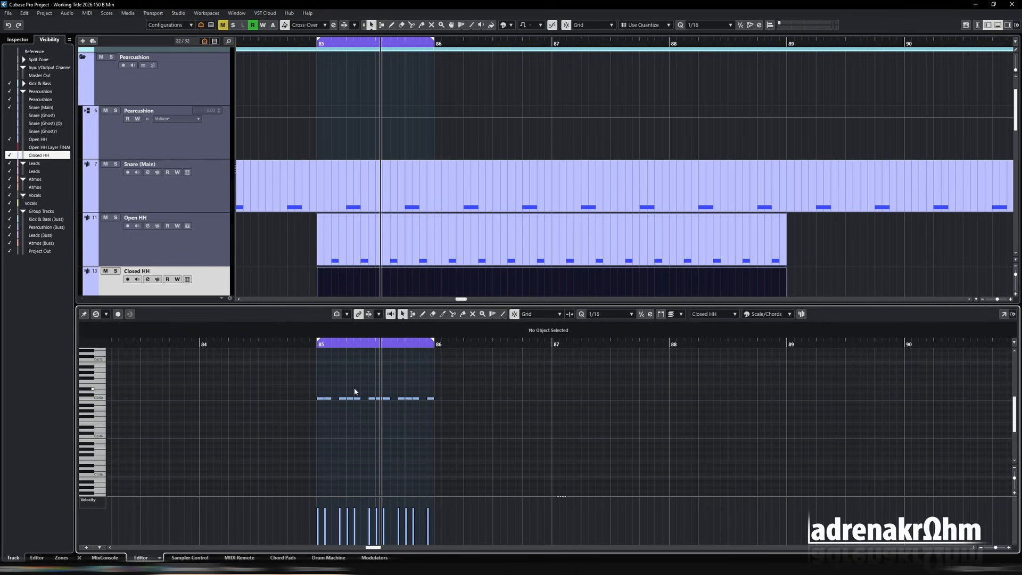
left_click(319, 343)
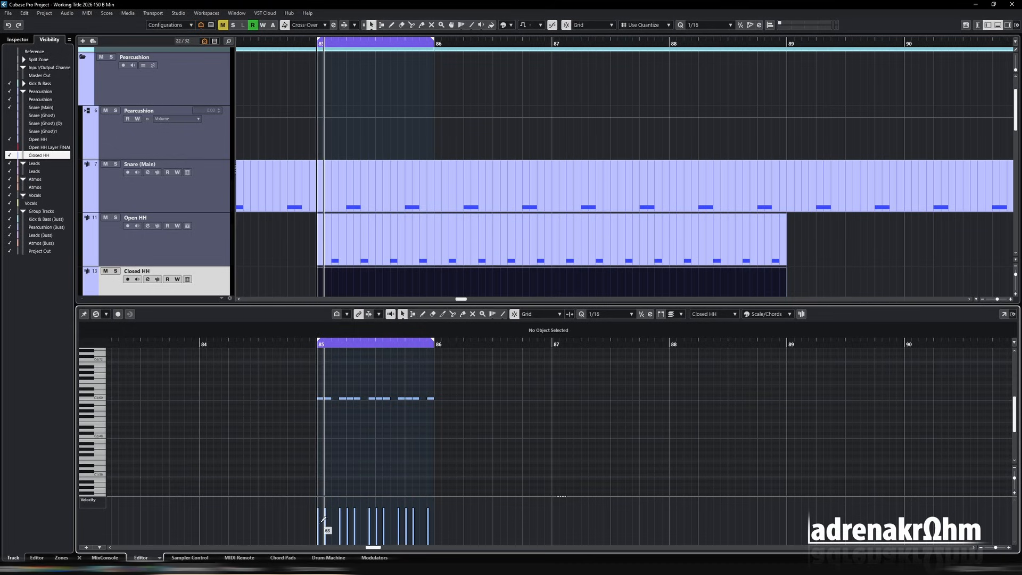
left_click(319, 519)
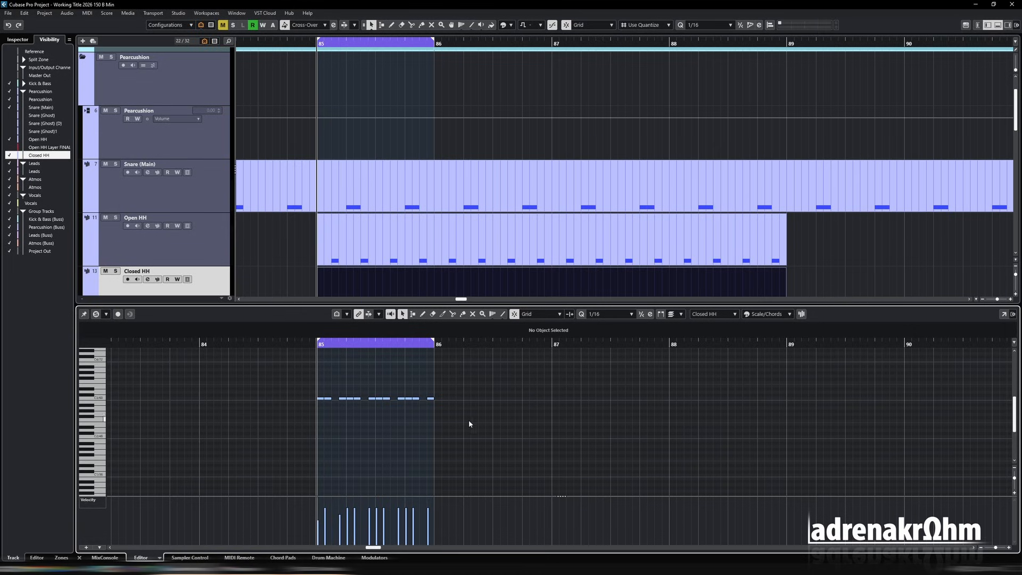
- Shorten the loop to the first beat of bar 85 and delete the closed-hat notes after that beat
left_click_drag(465, 418, 345, 385)
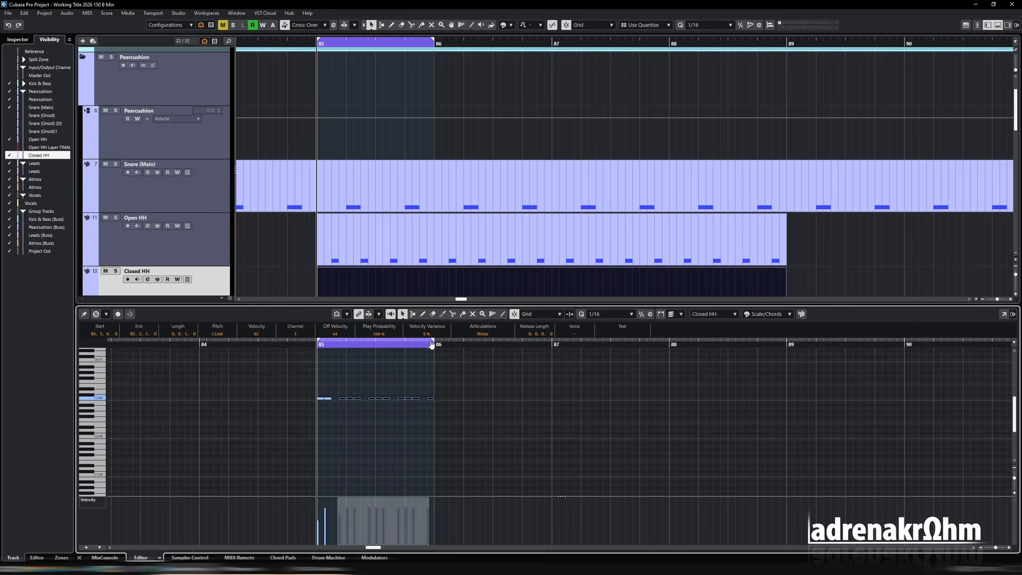
left_click_drag(431, 344, 346, 344)
left_click_drag(351, 384, 587, 453)
key("Delete")
- Play the one-beat loop and fine-tune the closed-hat velocities, setting the first note to about 76
key("space")
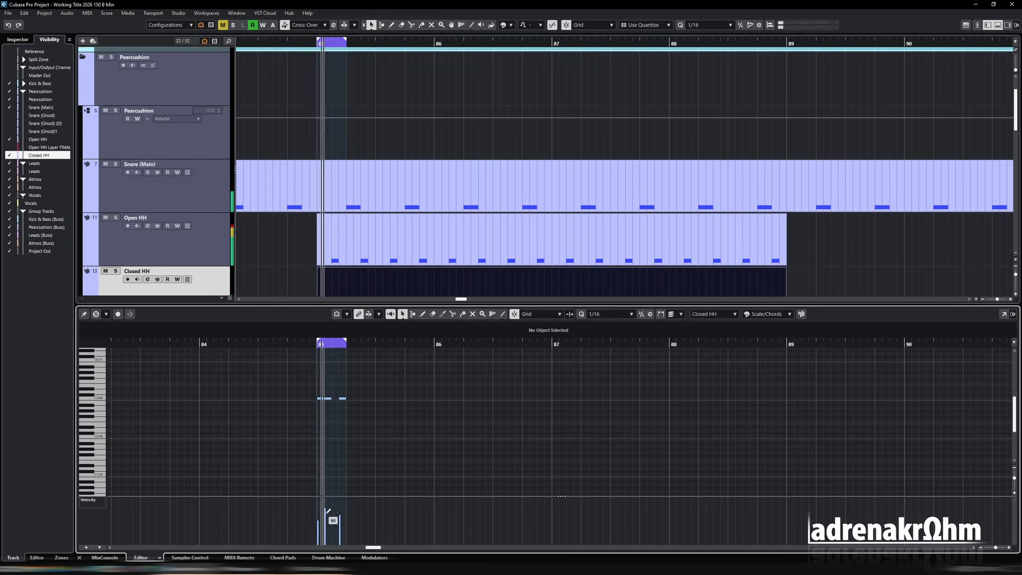
mouse_move(327, 511)
left_mouse_down()
mouse_move(318, 515)
mouse_move(342, 510)
left_mouse_up()
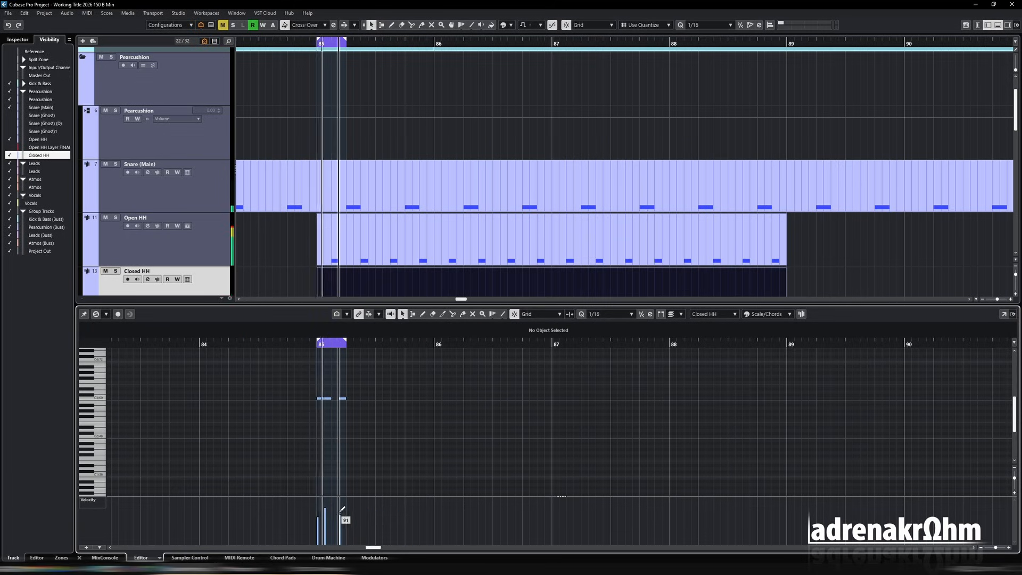
- Shorten the decay of the Closed HH sampler's amp envelope to about 51 ms
left_click(223, 285)
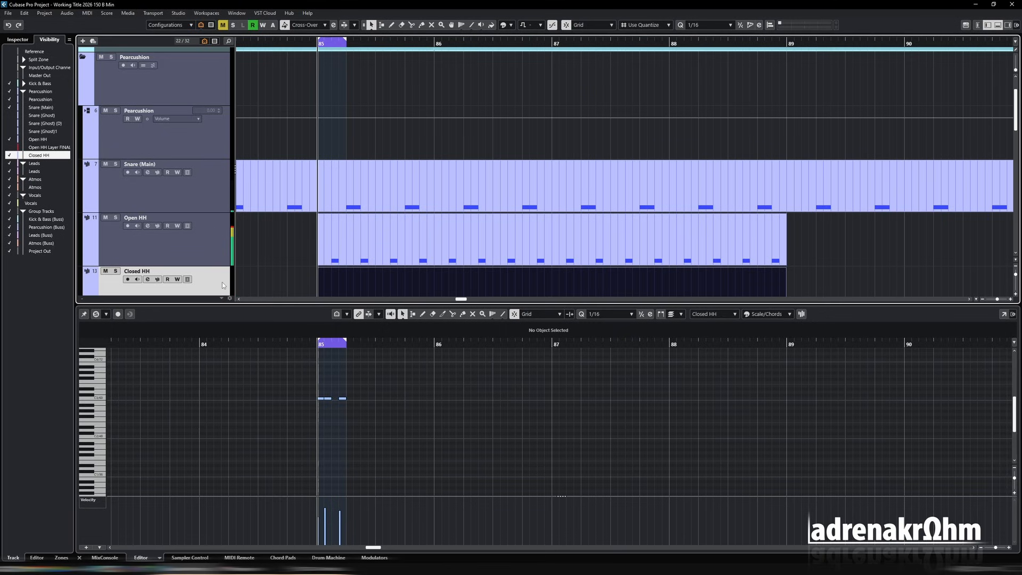
left_click(157, 279)
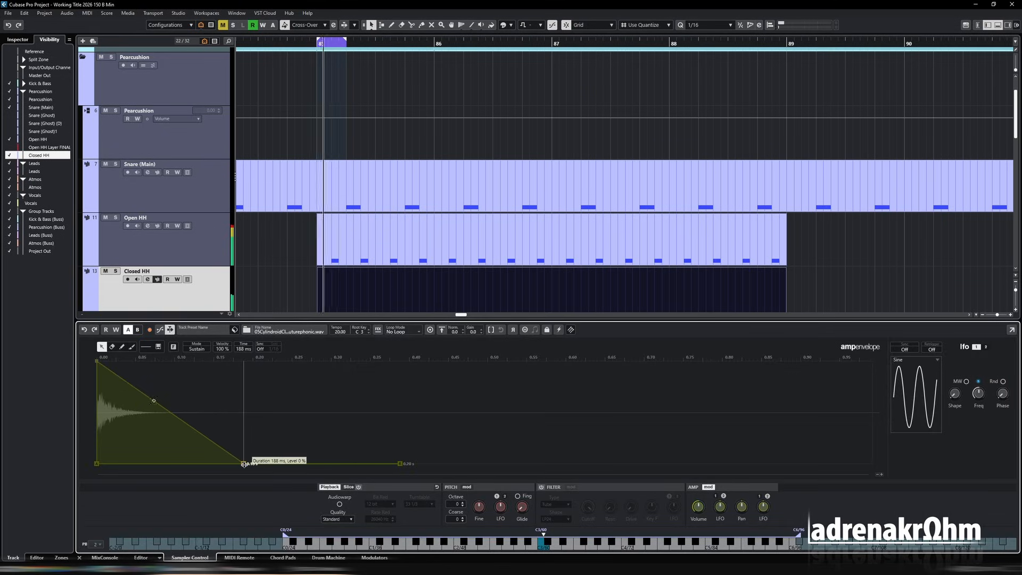
left_click_drag(244, 463, 110, 465)
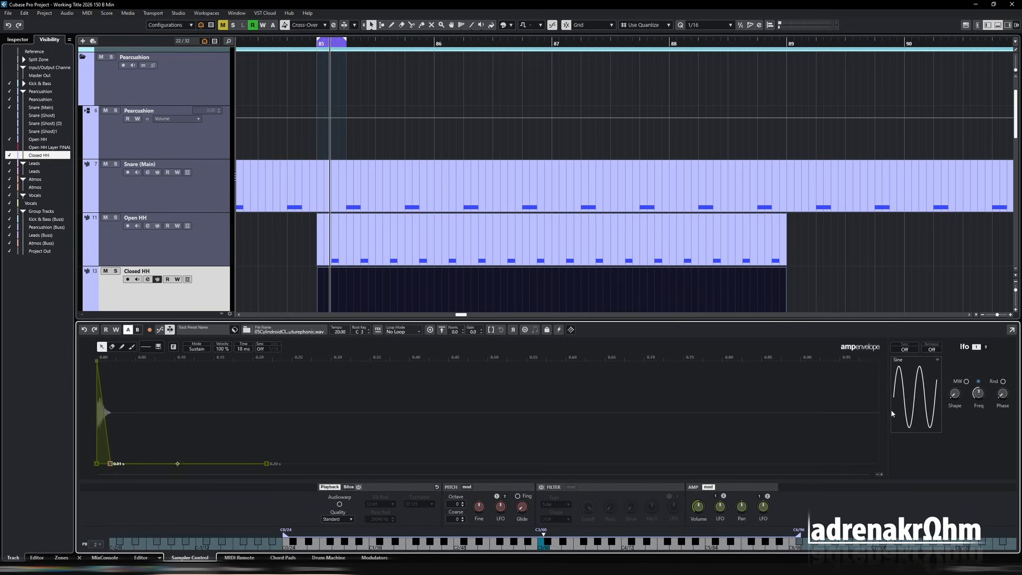
left_click_drag(110, 463, 136, 464)
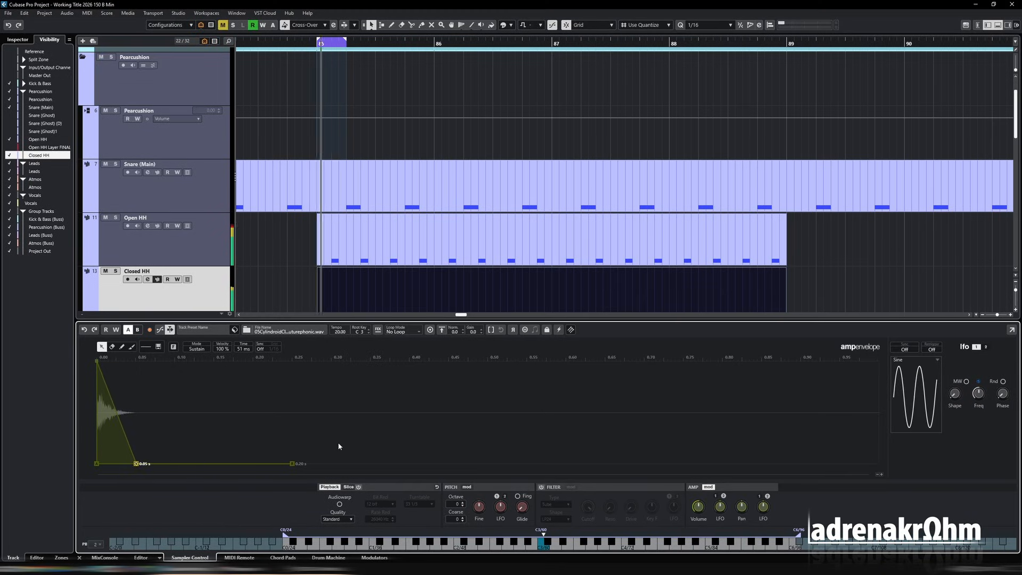
key("ctrl+alt+e")
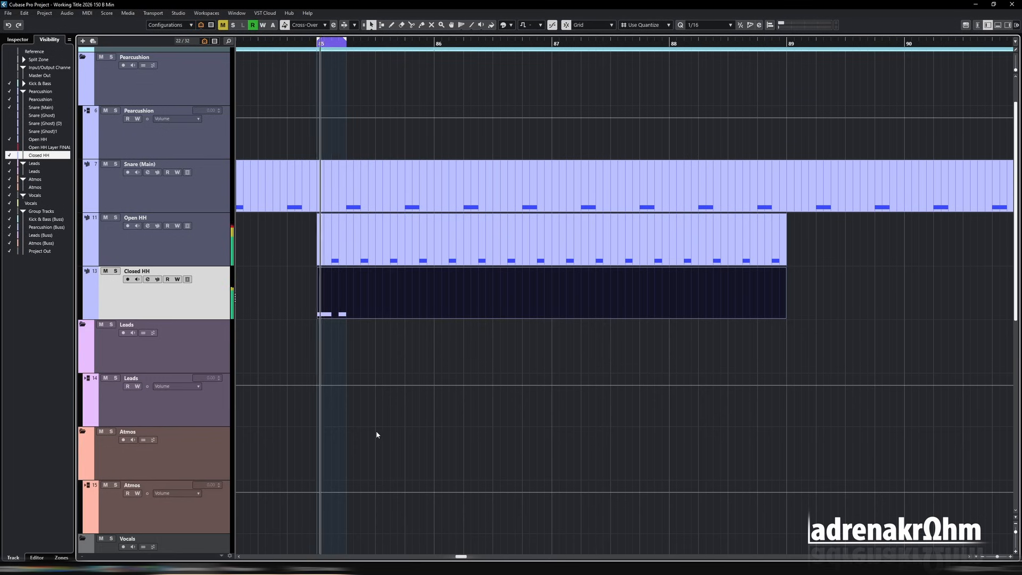
- Repeat the one-beat closed-hat pattern across bars 85 to 88, up to the start of bar 89
key("ctrl+alt+e")
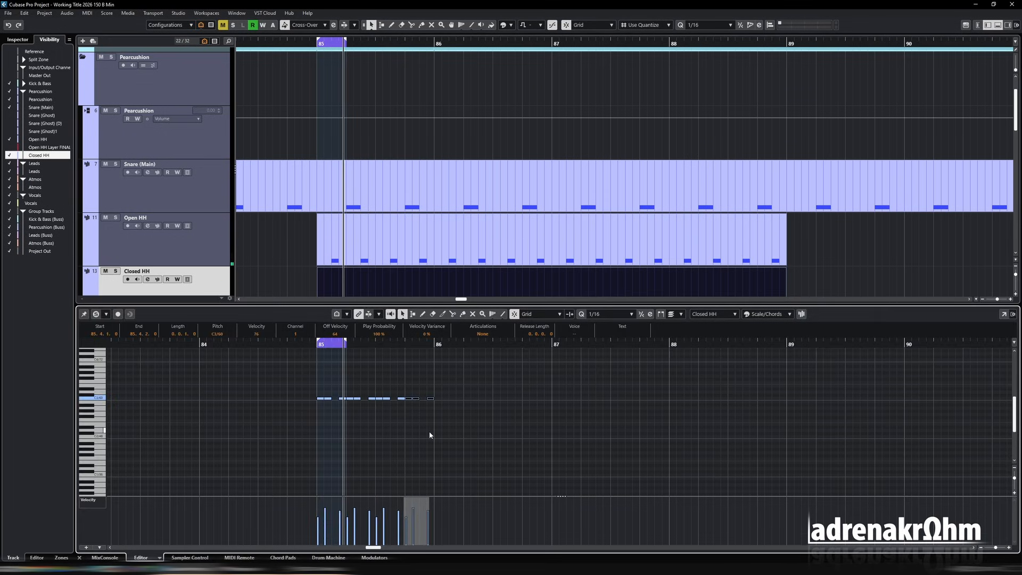
key("alt+d")
key("alt+d")
key("alt+d")
key("alt+d")
key("alt+d")
key("alt+d")
key("alt+d")
key("alt+d")
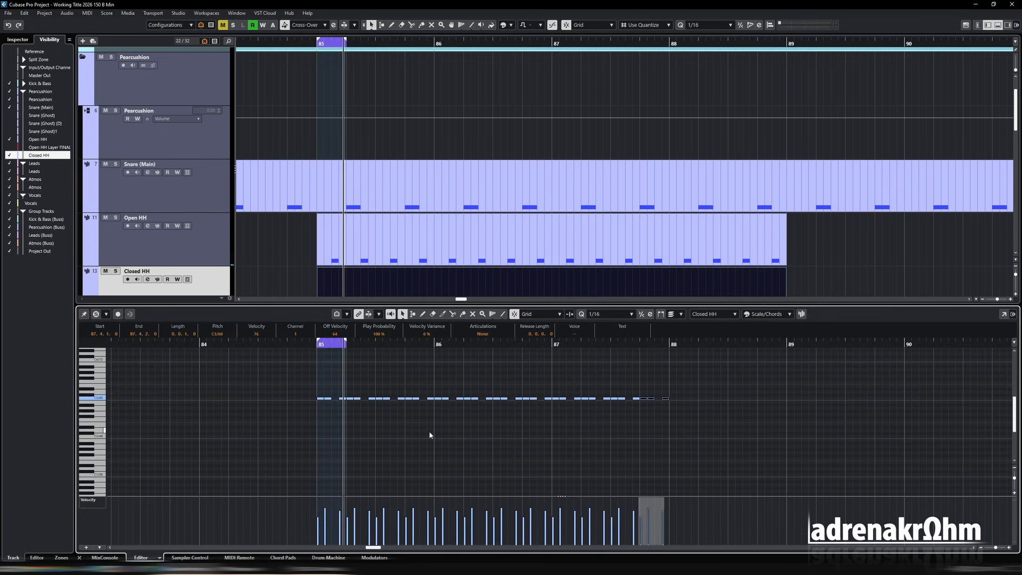
key("alt+d")
key("alt+d")
key("alt+d")
key("alt+d")
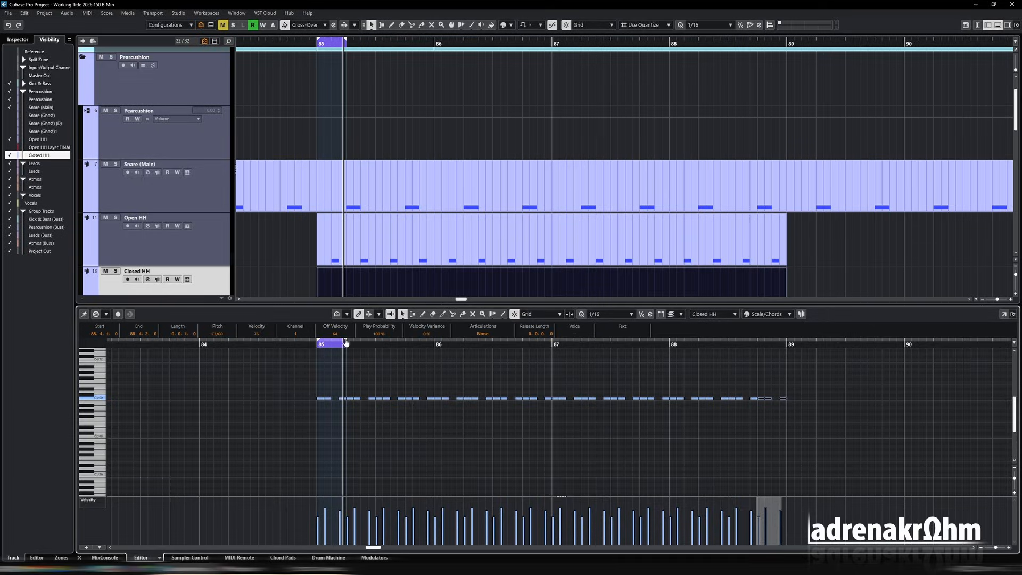
- Close the note editor and set the loop range to the whole Closed HH part
key("ctrl+alt+e")
key("p")
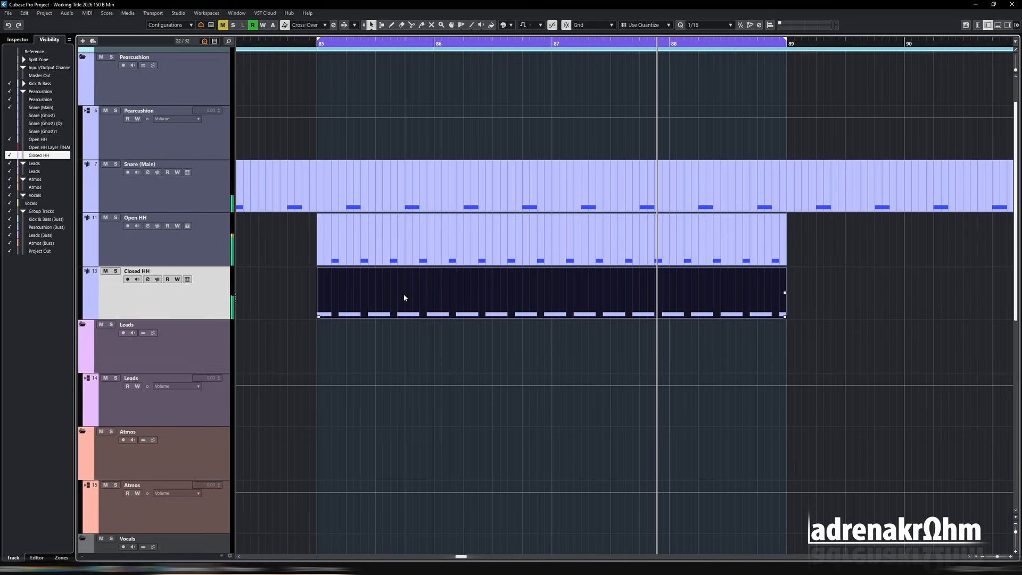
- Duplicate the Open HH track together with its part and hide the sampler view
left_click(137, 235)
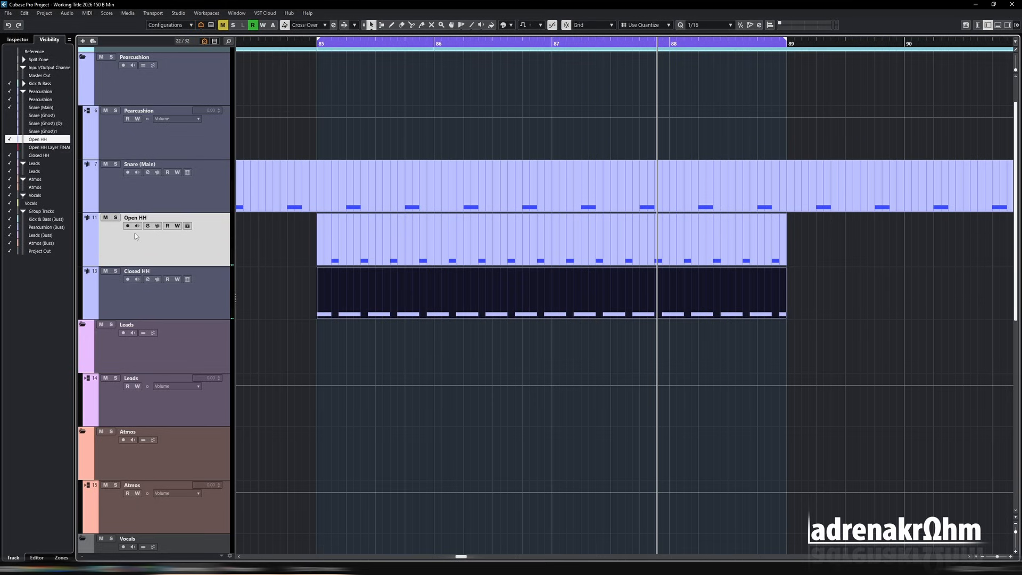
right_click(184, 250)
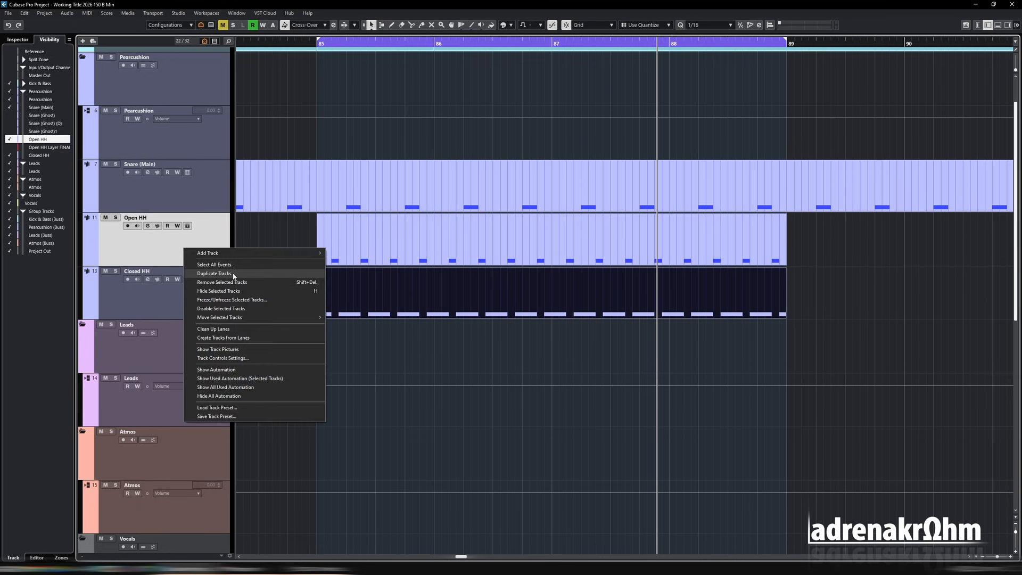
left_click(213, 273)
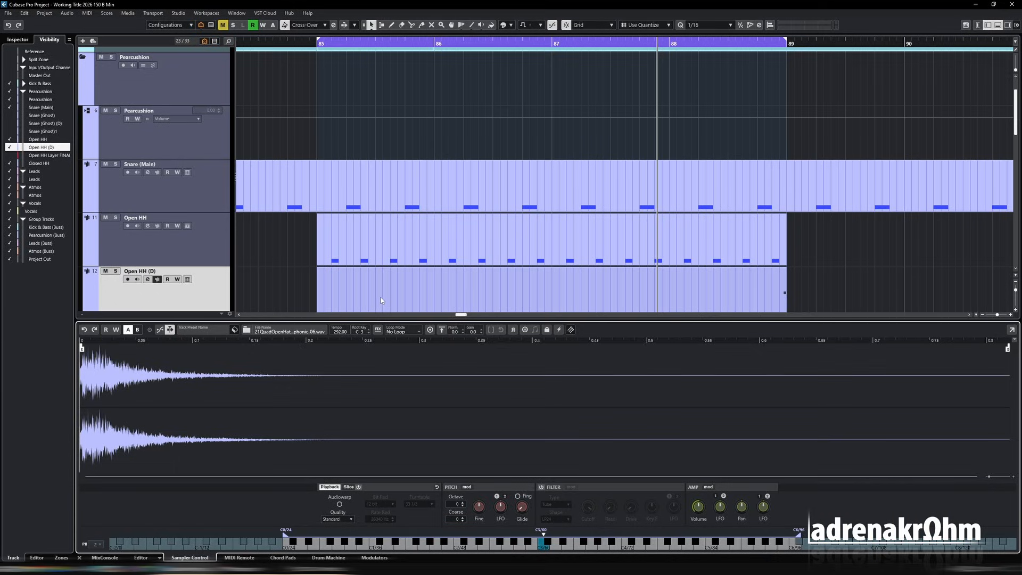
key("ctrl+alt+e")
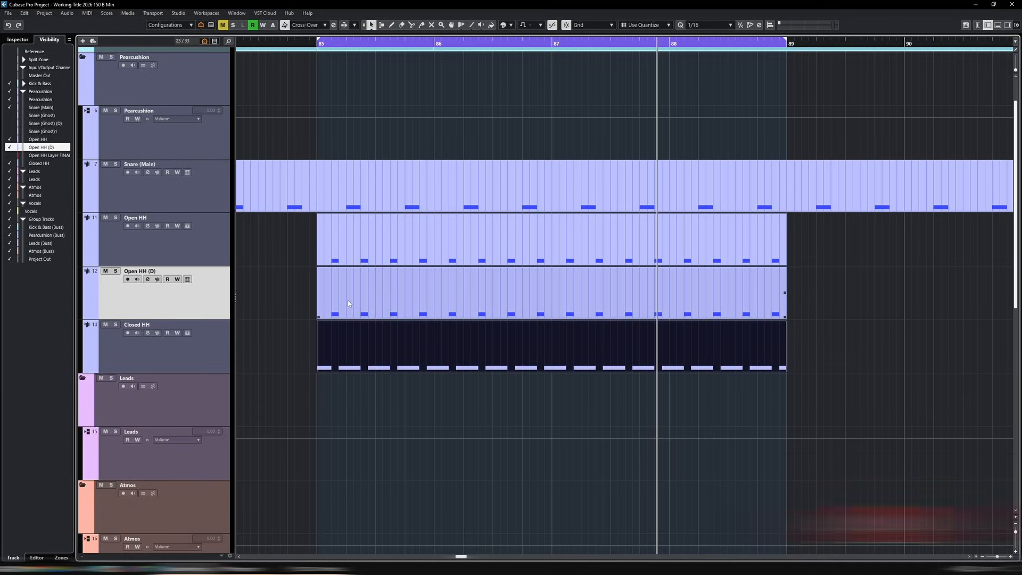
- Rename the duplicated open hi-hat track as Open HH (Groove)
double_click(140, 271)
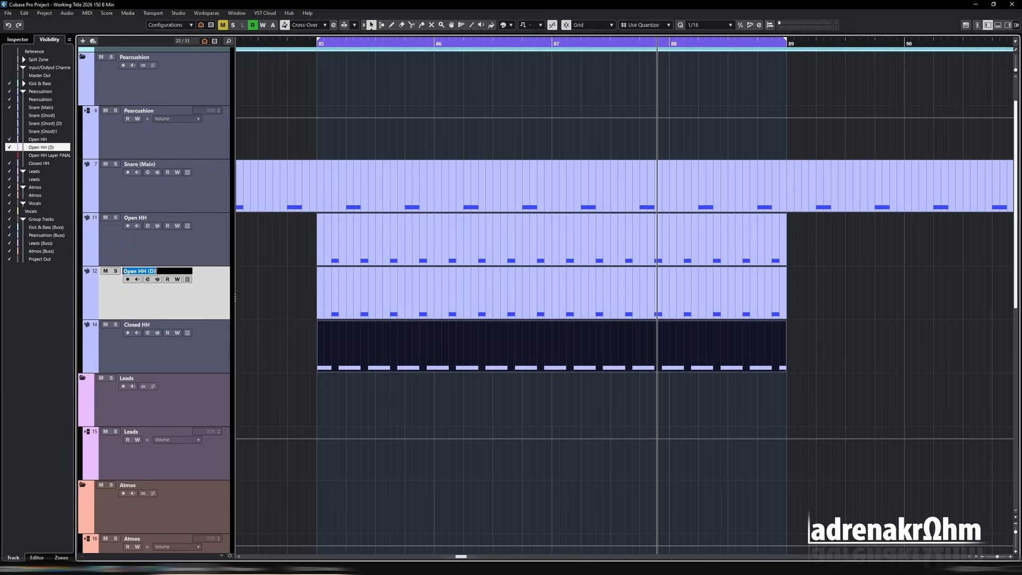
type("Open HH (Groove)")
key("Return")
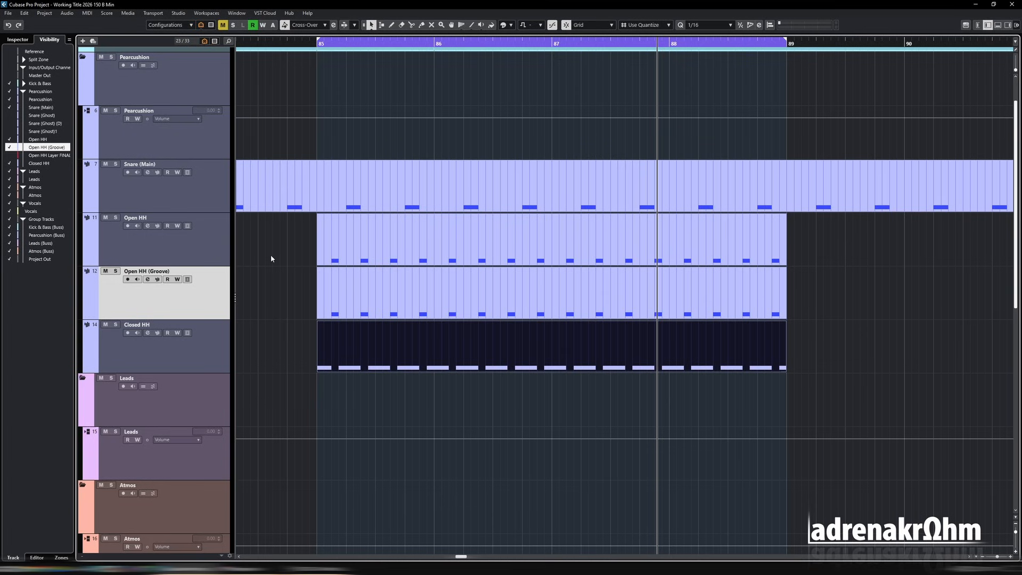
- Loop bar 85 and, in the Open HH (Groove) part, place the first hits at 85.1.2 and 85.2.4
left_click_drag(786, 40, 438, 69)
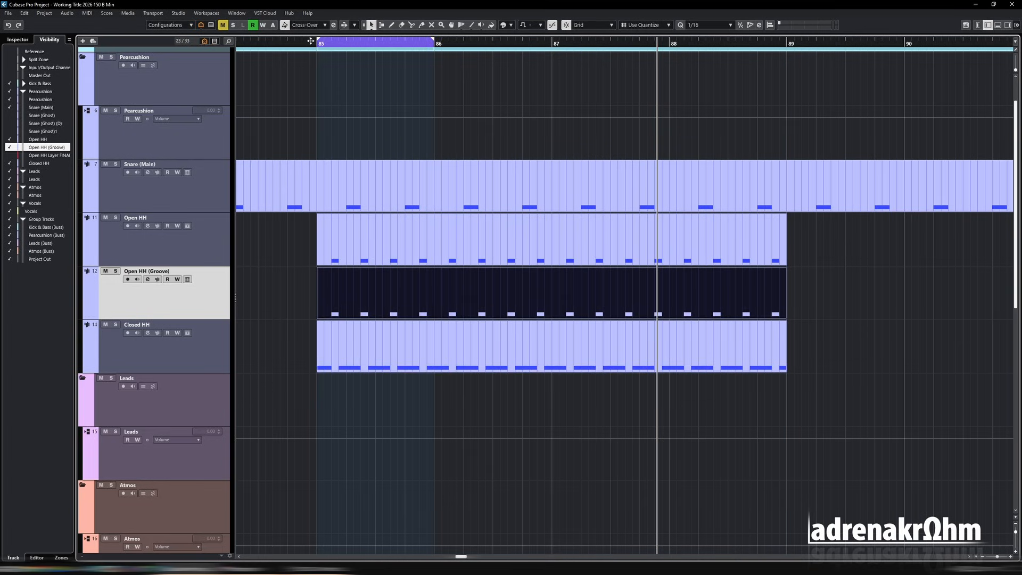
left_click(313, 42)
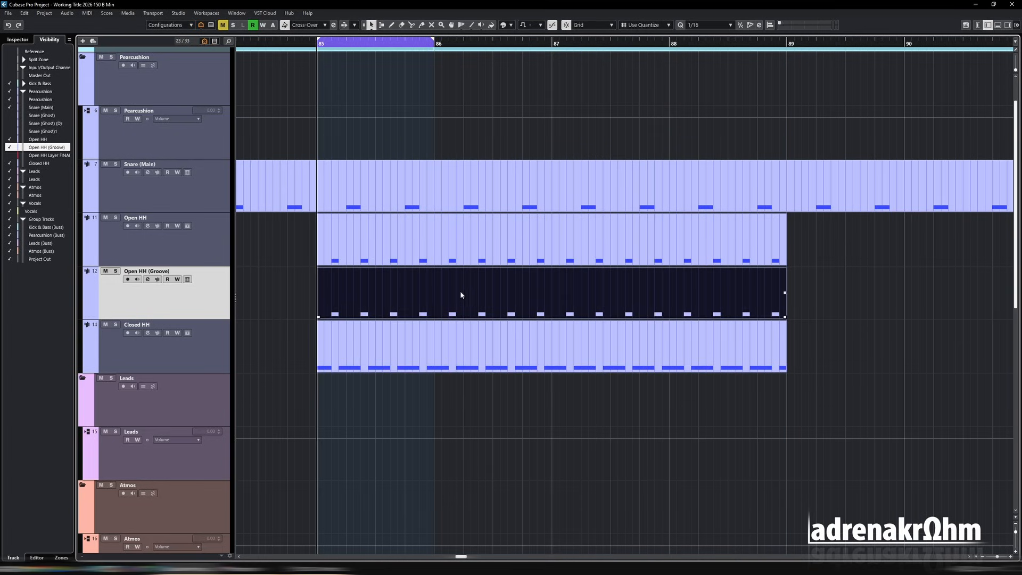
double_click(397, 310)
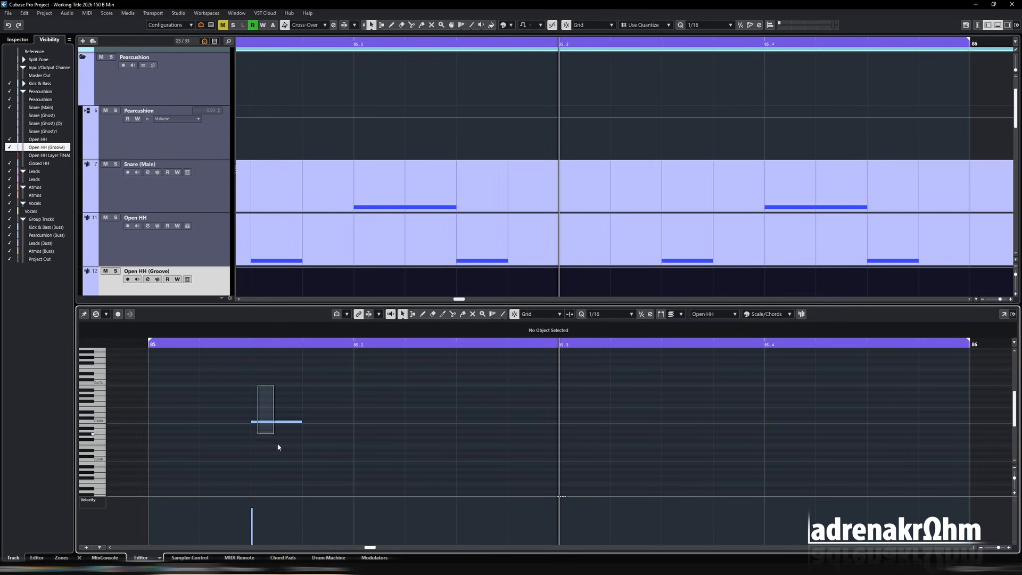
key("space")
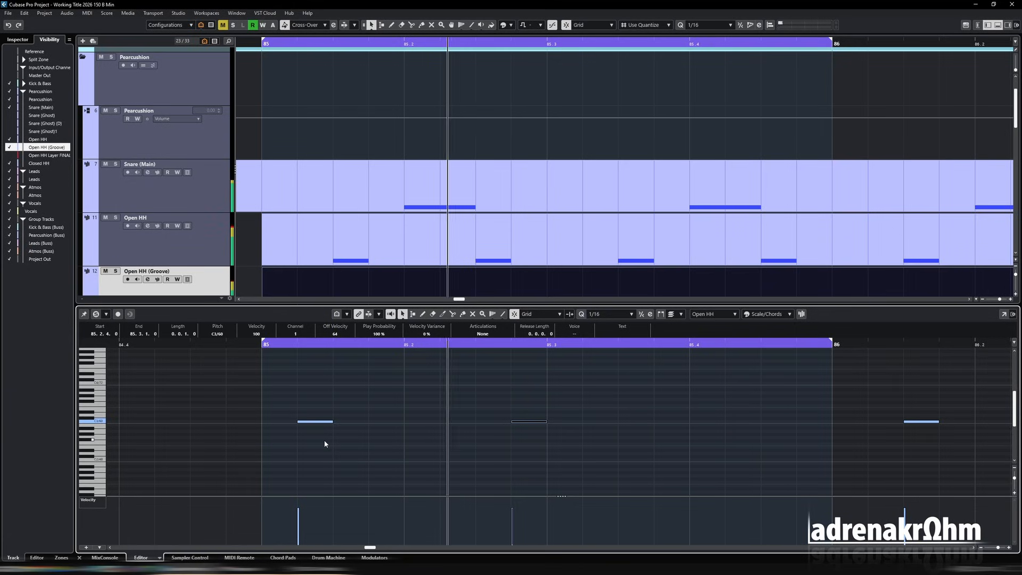
- Duplicate the 85.2.4 hit to 85.3.1, 85.3.2 and 85.4.4, and close the note editor
left_click_drag(518, 408, 540, 471)
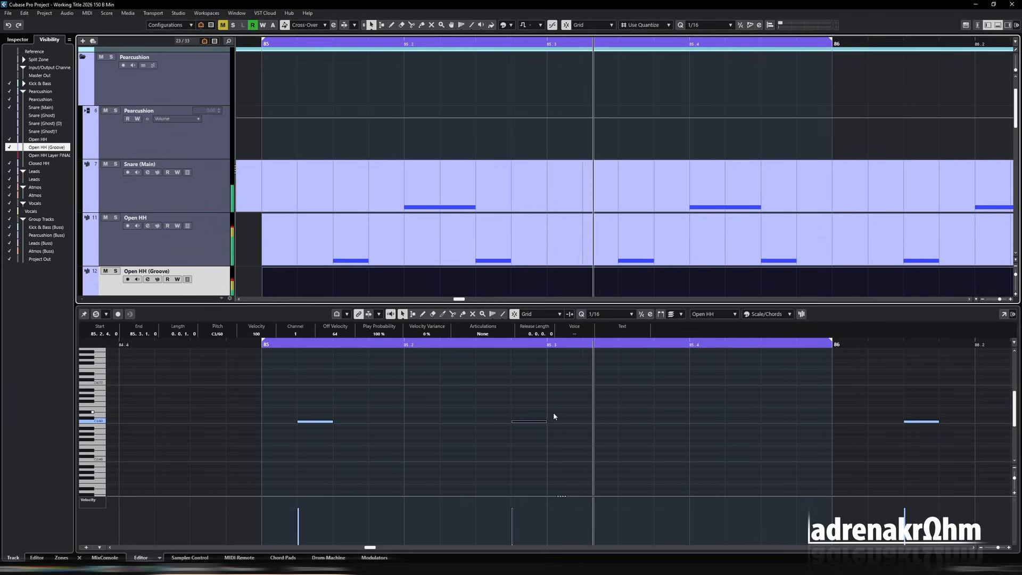
key("ctrl+d")
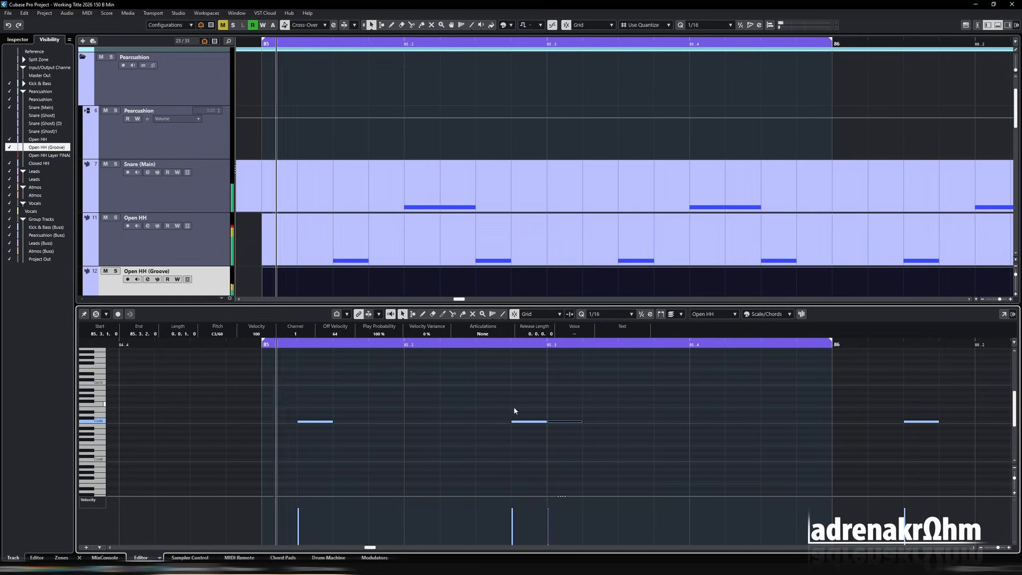
key("ctrl+d")
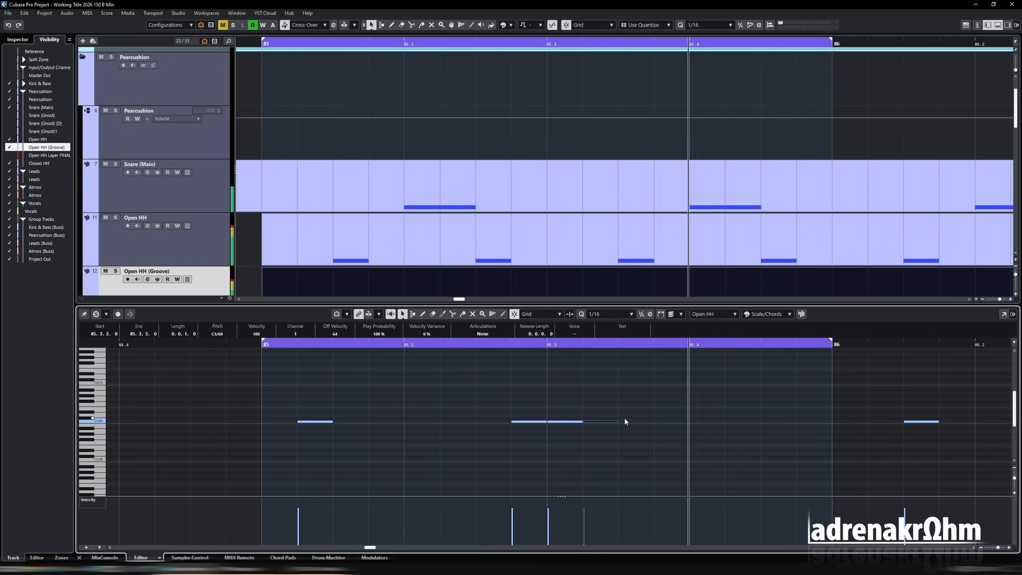
left_click_drag(611, 415, 622, 452)
left_click_drag(612, 421, 826, 420)
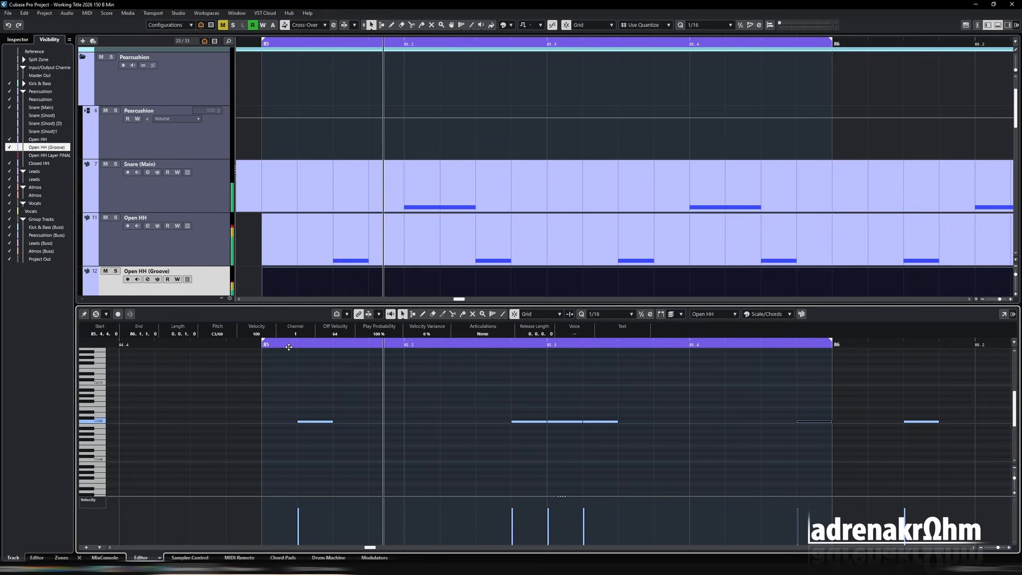
key("Return")
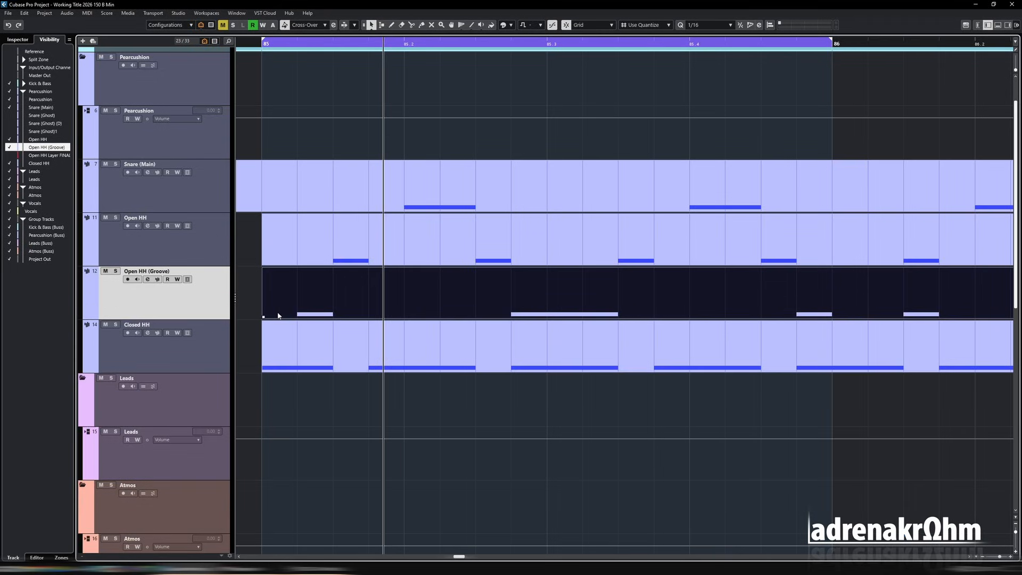
key("Return")
key("Return")
- Shape the Open HH (Groove) sampler's amp envelope into a straight decay reaching 0% level just after 0.1 s
key("ctrl+alt+e")
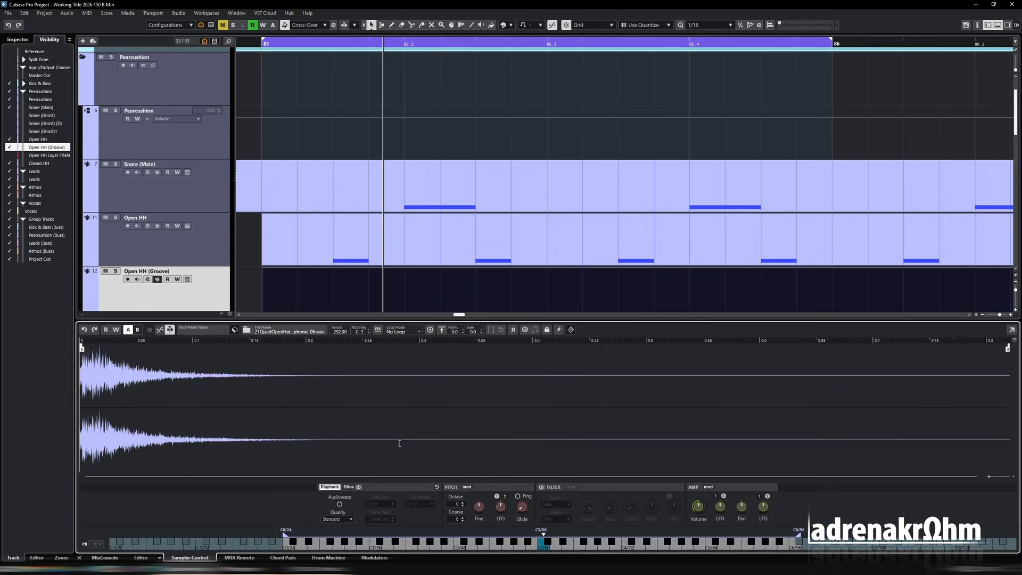
left_click(708, 487)
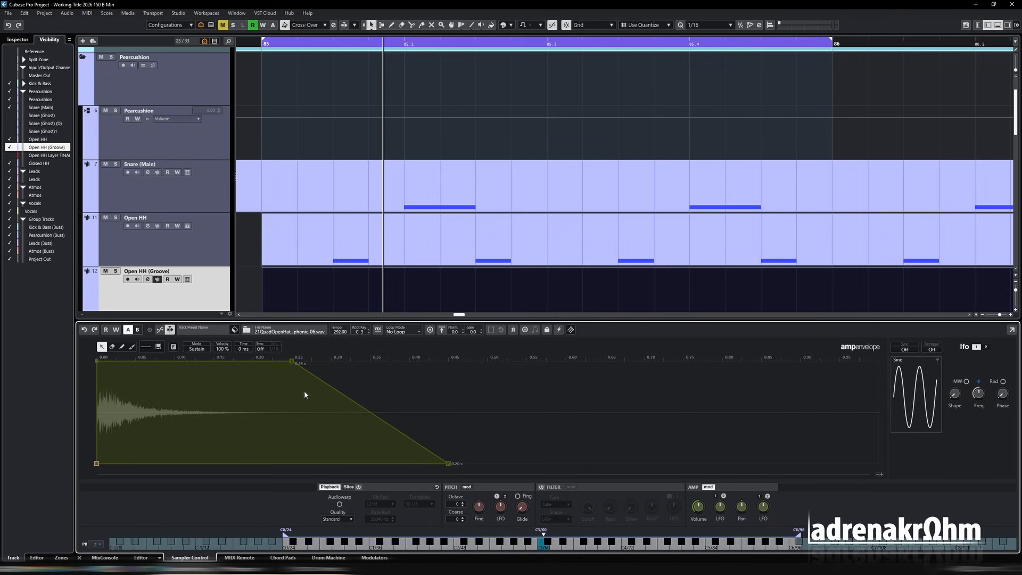
mouse_move(293, 361)
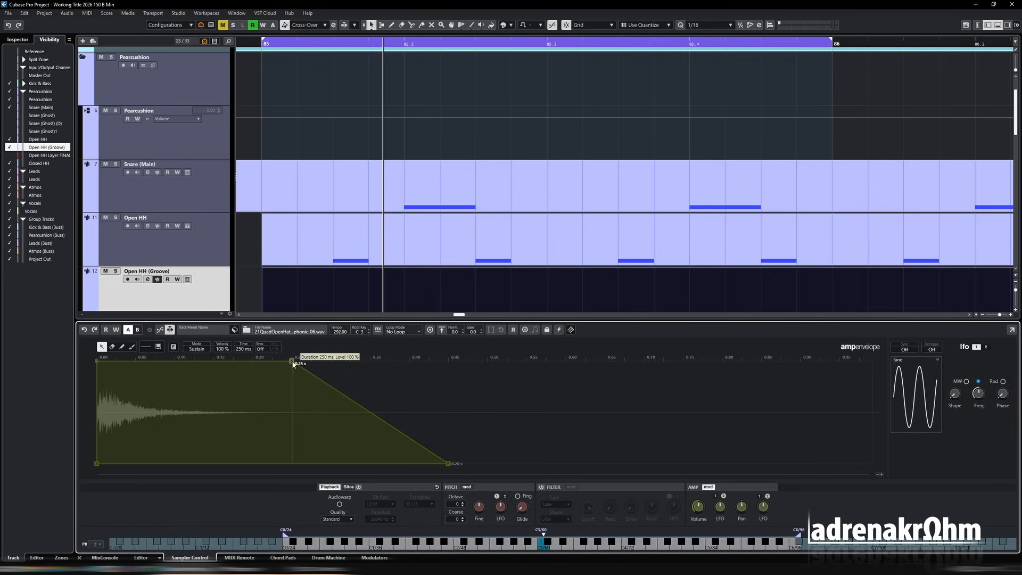
left_click_drag(293, 361, 178, 468)
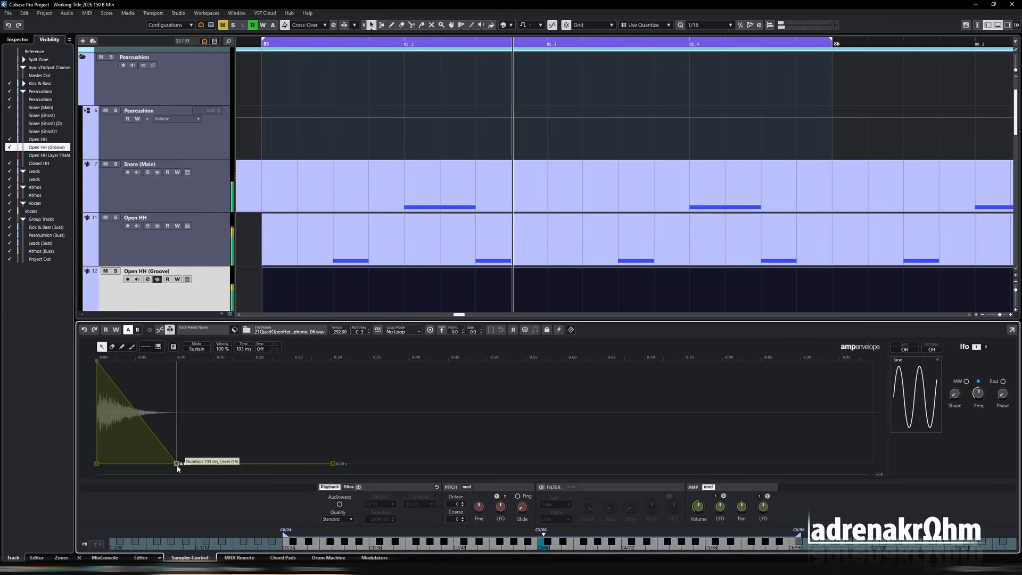
left_click_drag(178, 469, 196, 465)
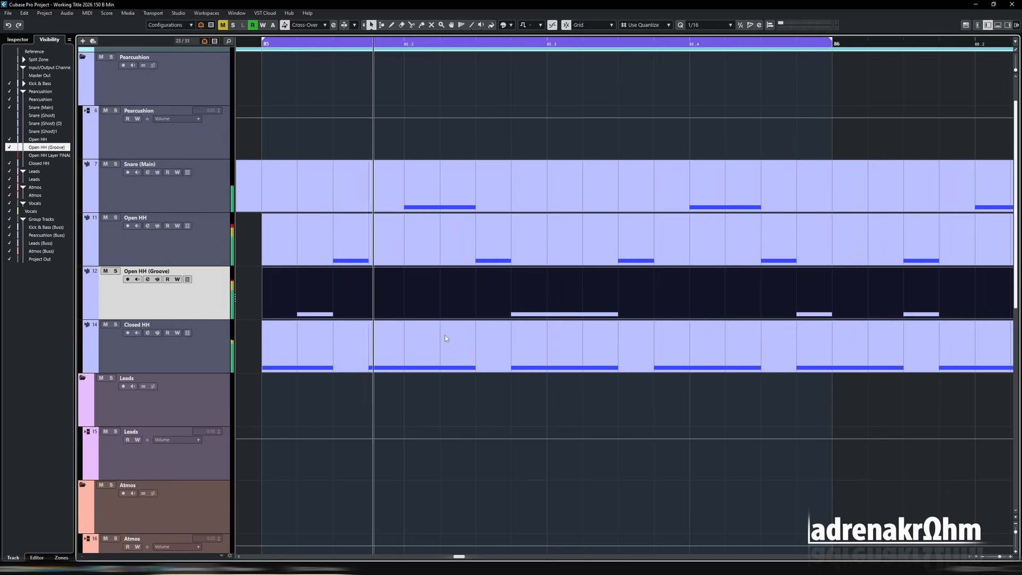
- Lower the velocities of the groove hits in bar 85 except the one at 85.2.4, making 85.3.2 the softest
key("ctrl+alt+e")
double_click(565, 297)
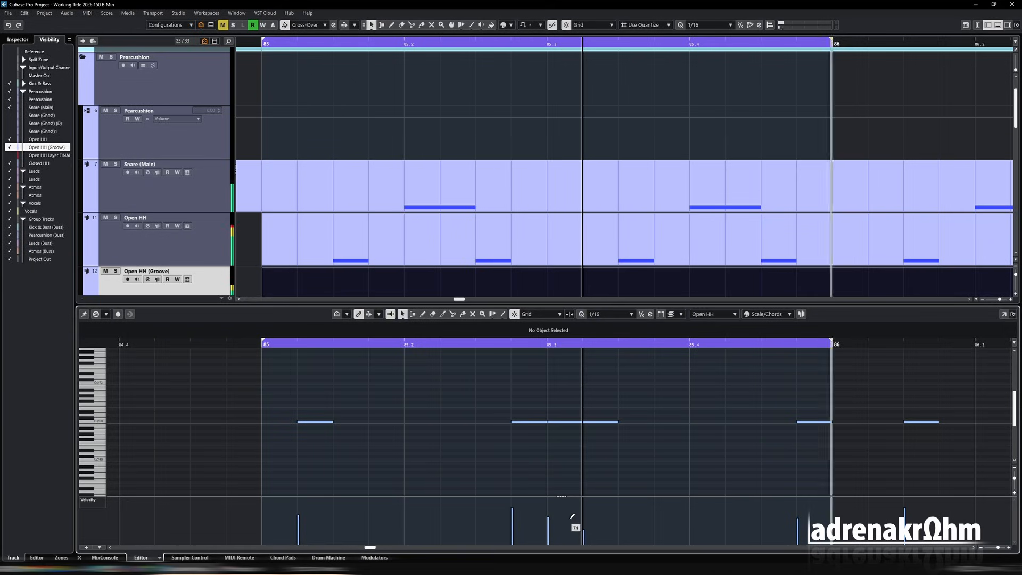
- Lower the low-cut frequency in the Open HH (Groove) channel EQ during playback and close the channel settings
key("e")
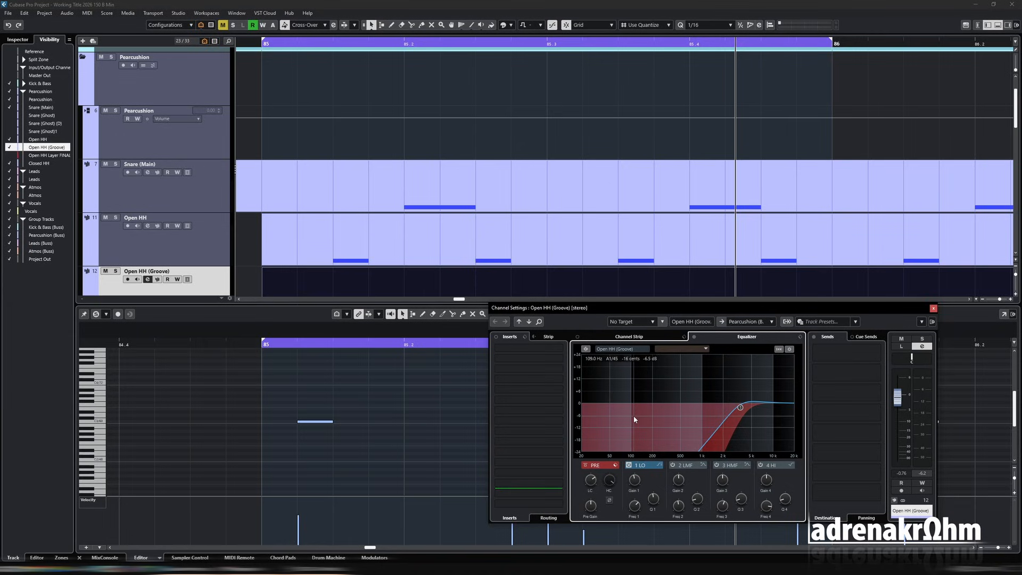
key("space")
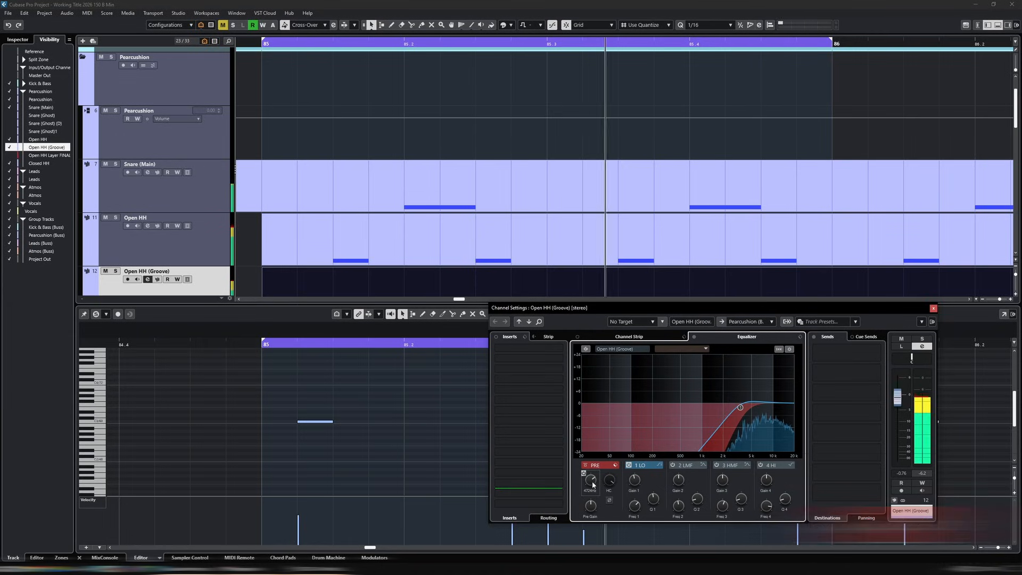
mouse_move(591, 487)
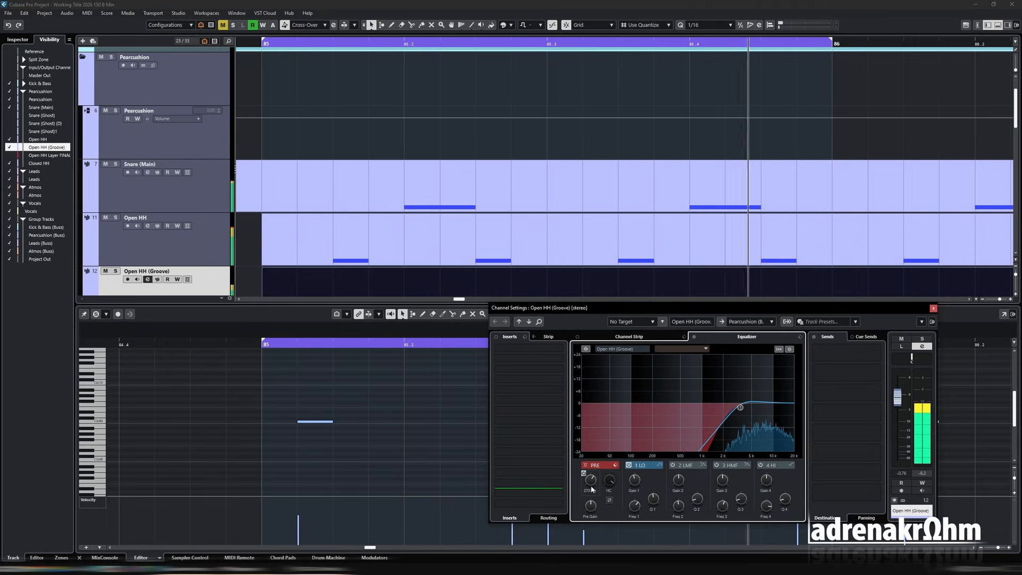
left_click(812, 366)
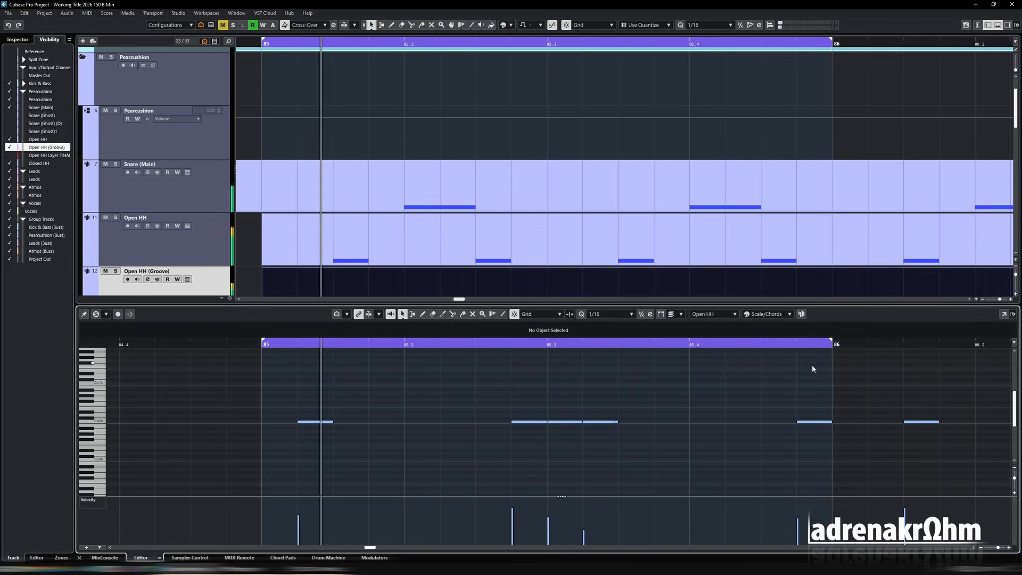
- Delete all old hits from bar 86 onward in the Open HH (Groove) part, keeping the bar 85 pattern
key("ctrl+alt+e")
key("g")
key("g")
key("g")
key("g")
key("g")
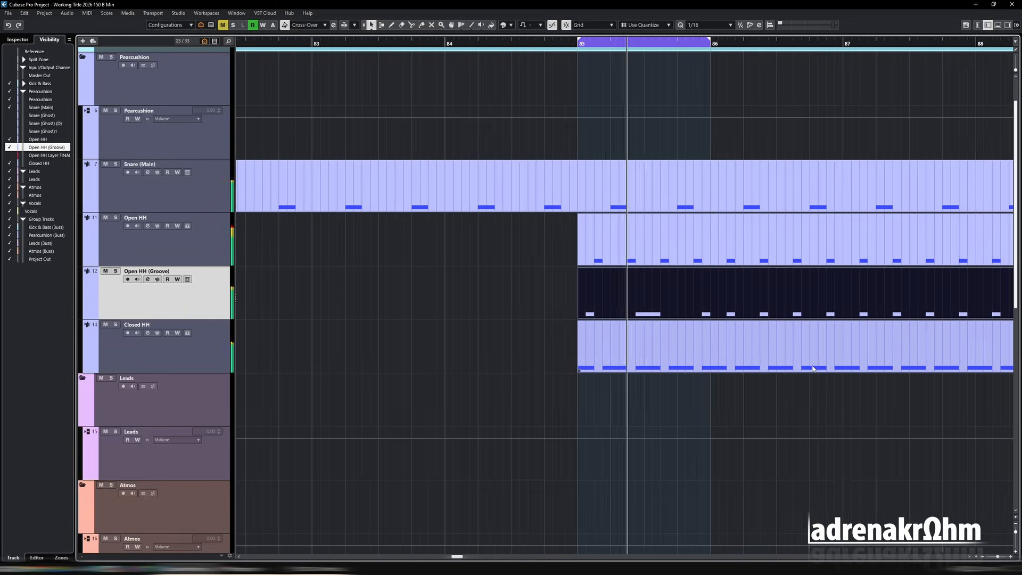
key("ctrl+alt+e")
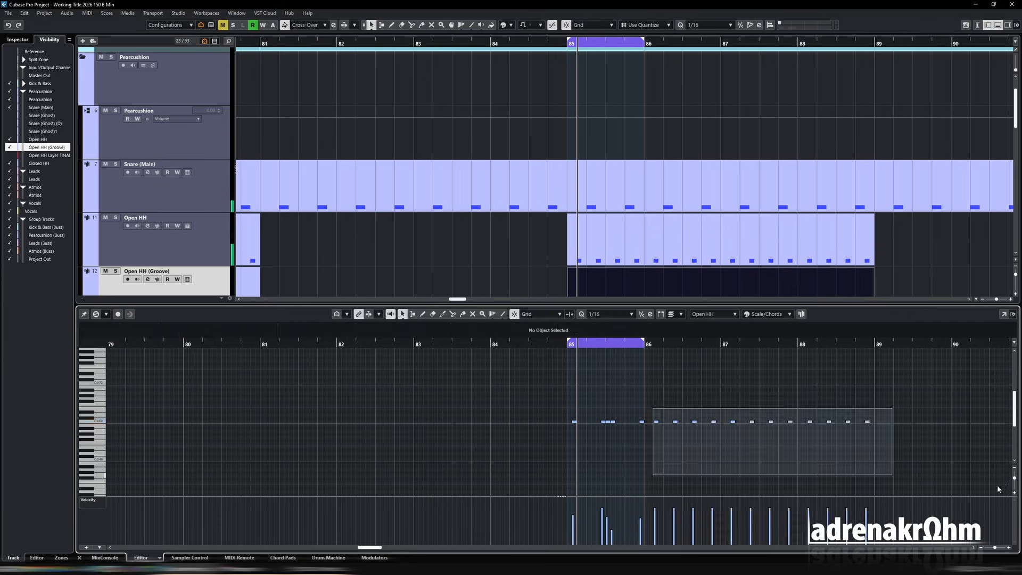
key("h")
- Set the loop range to bars 85 and 86 and place the playback position at the start of bar 85
left_click_drag(582, 343, 722, 341)
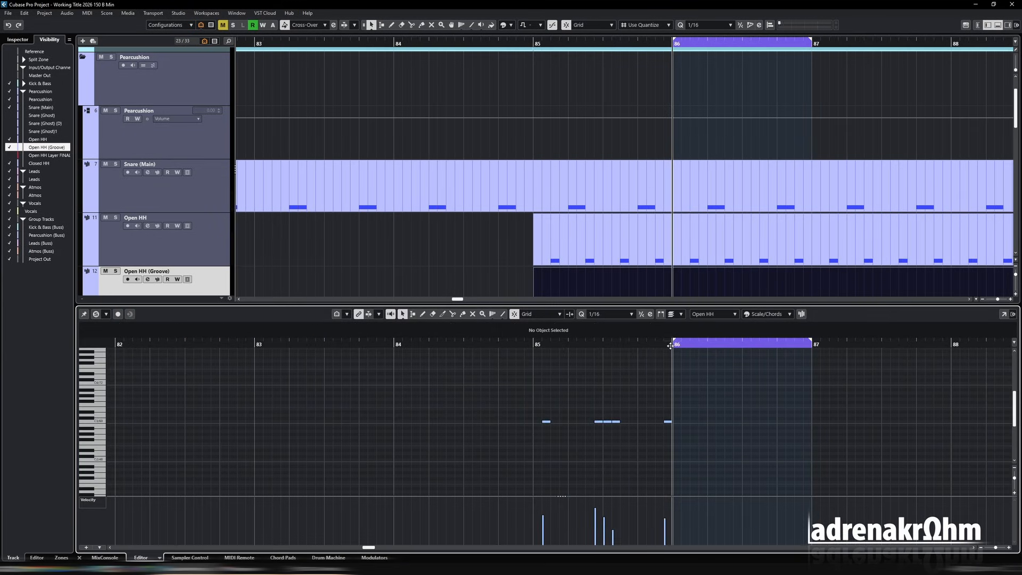
key("h")
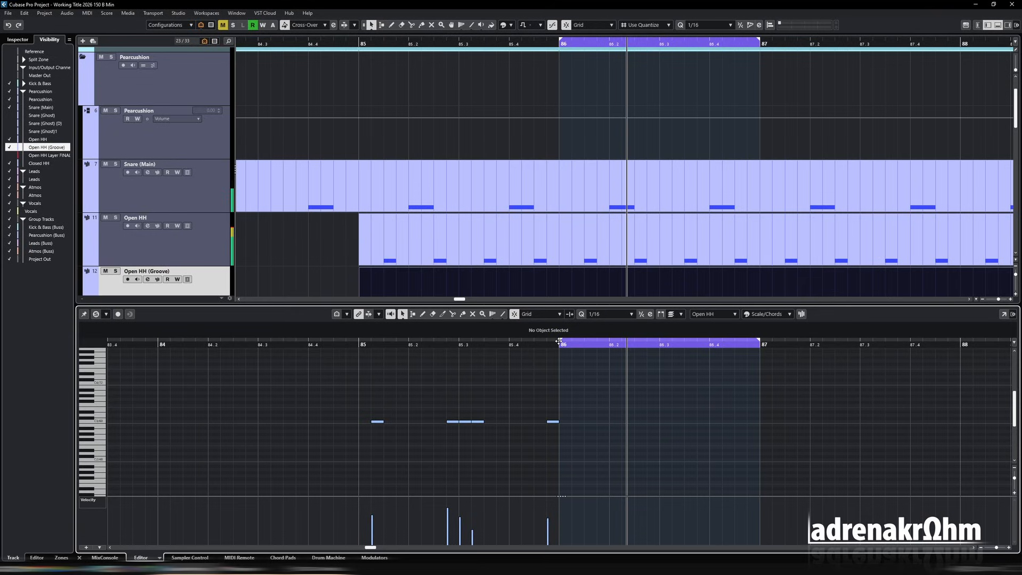
left_click_drag(560, 344, 361, 346)
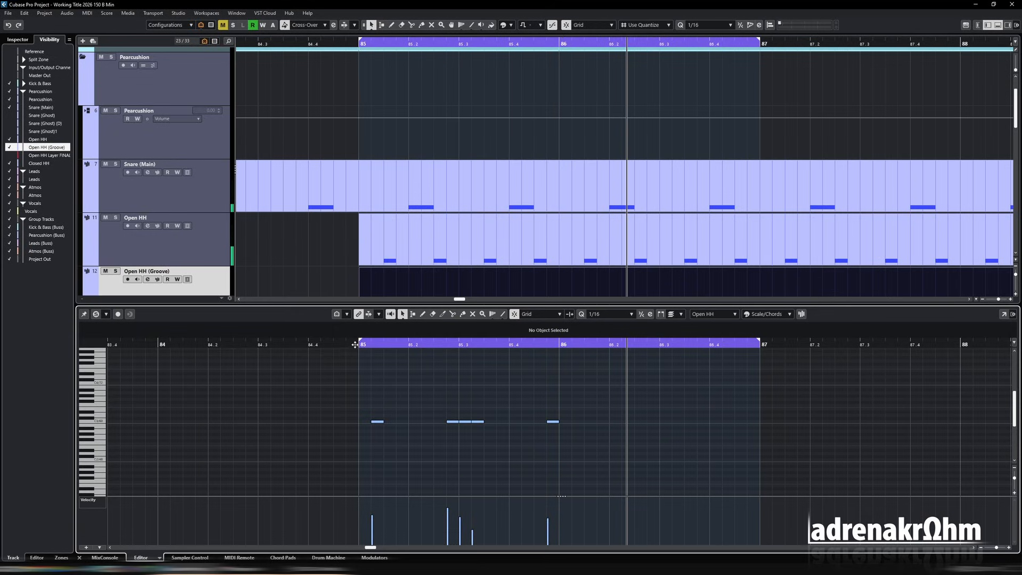
left_click(354, 344)
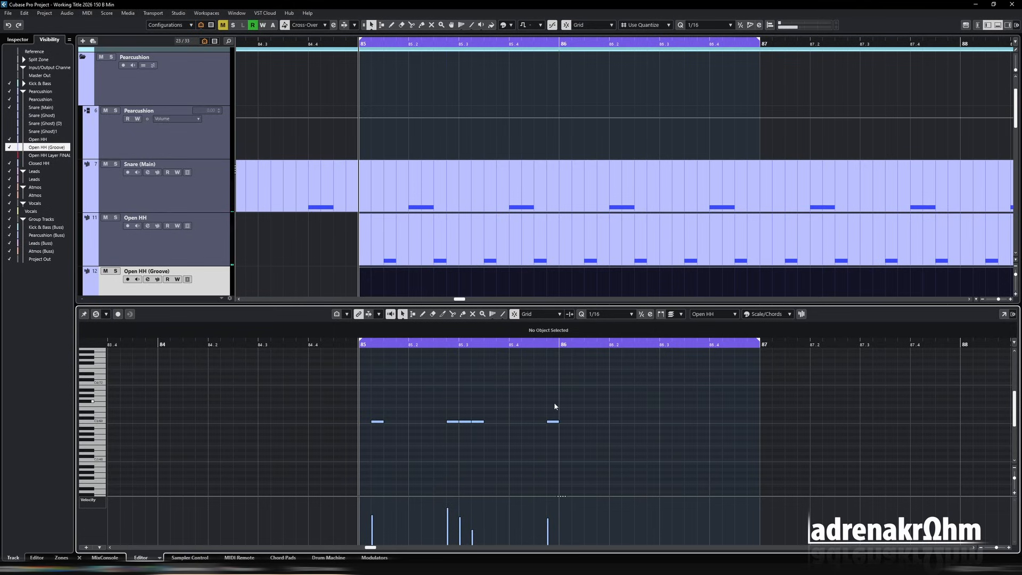
- Add a groove hit at 86.1.2 with velocity 89 during playback, and duplicate it to 86.2.2
key("space")
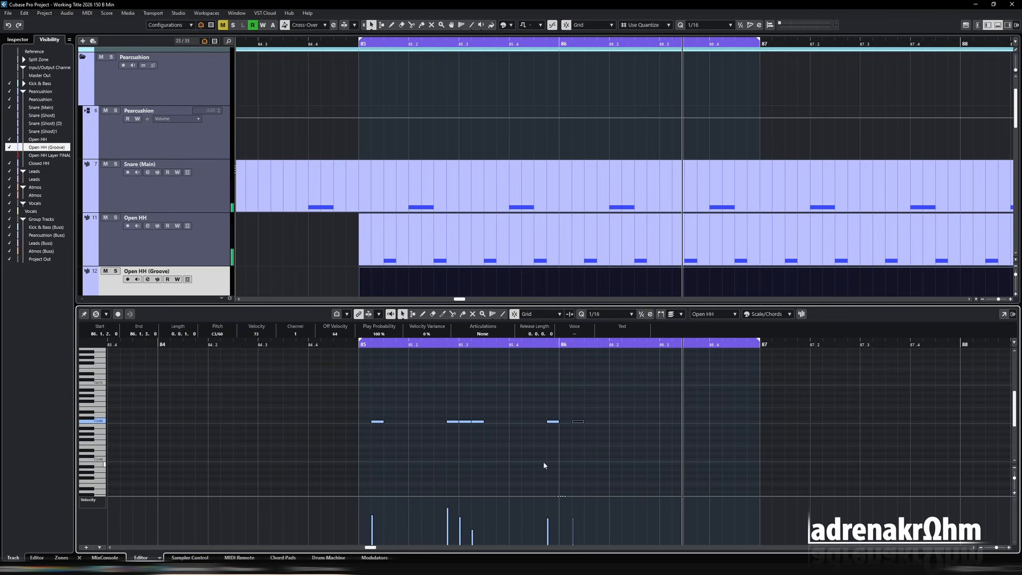
left_click(572, 511)
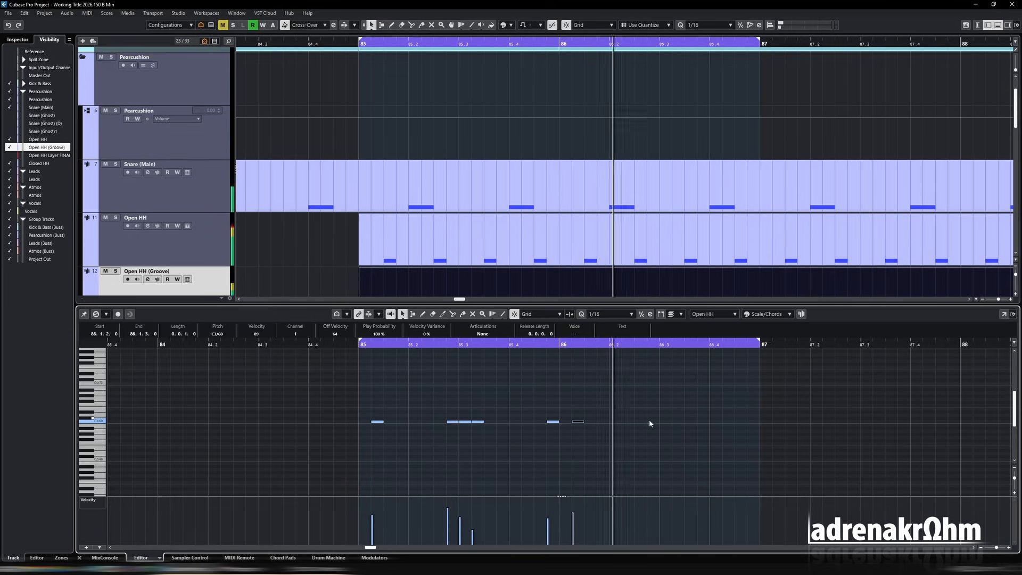
key("alt+d")
key("ctrl+Right")
key("ctrl+Right")
key("ctrl+Right")
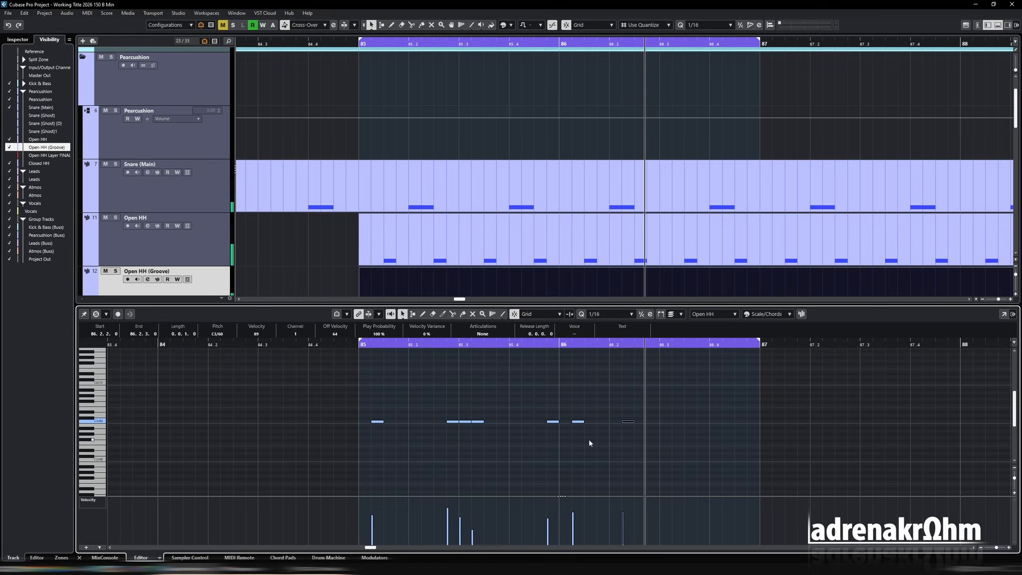
key("ctrl+Left")
key("ctrl+Left")
key("ctrl+Right")
key("ctrl+Right")
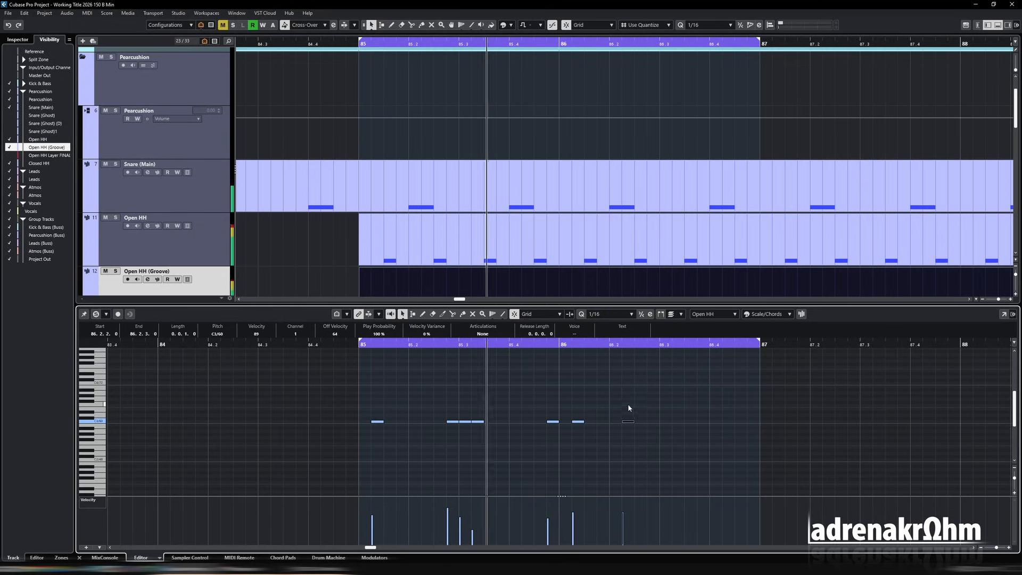
- Continue the bar 86 groove by duplicating the hit to 86.2.4, 86.3.1 and 86.3.4
key("ctrl+d")
key("ctrl+Right")
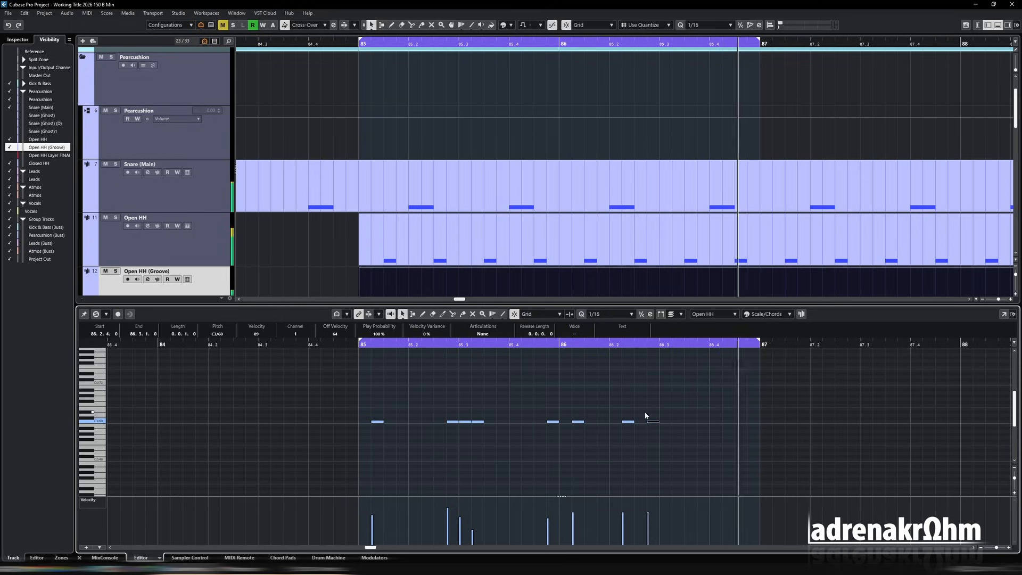
key("ctrl+d")
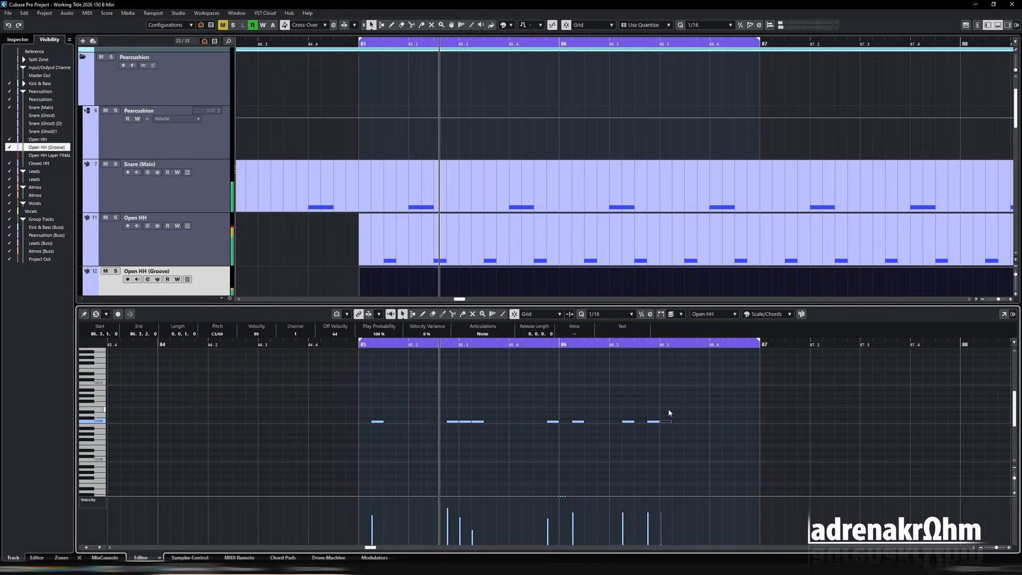
key("ctrl+d")
key("ctrl+Right")
key("ctrl+Right")
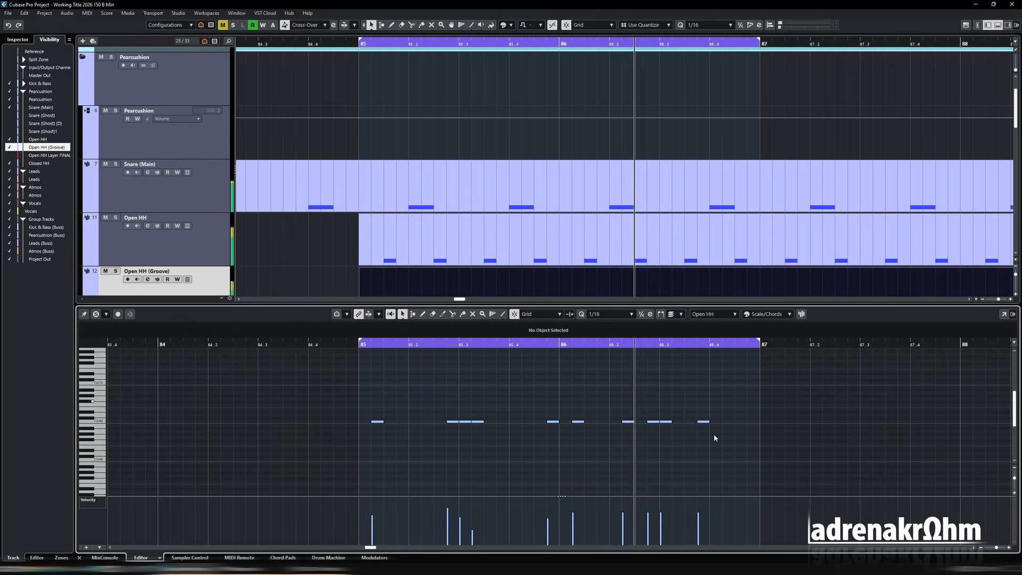
- Duplicate the 86.3.4 hit to 86.4.2 and set the copy's velocity to 58
key("ctrl+alt+r")
key("ctrl+alt+r")
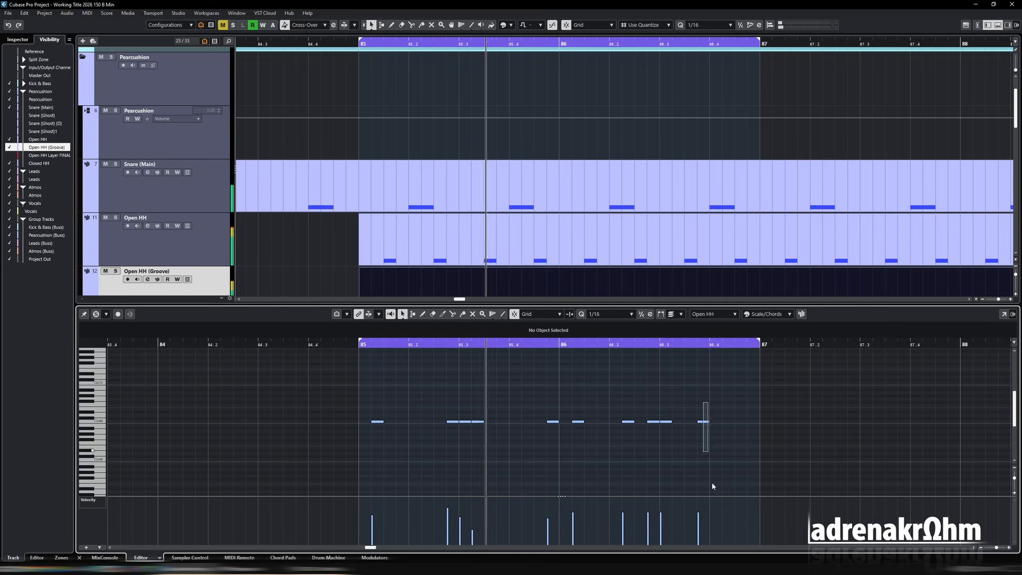
left_click(710, 421)
left_click_drag(711, 421, 723, 421)
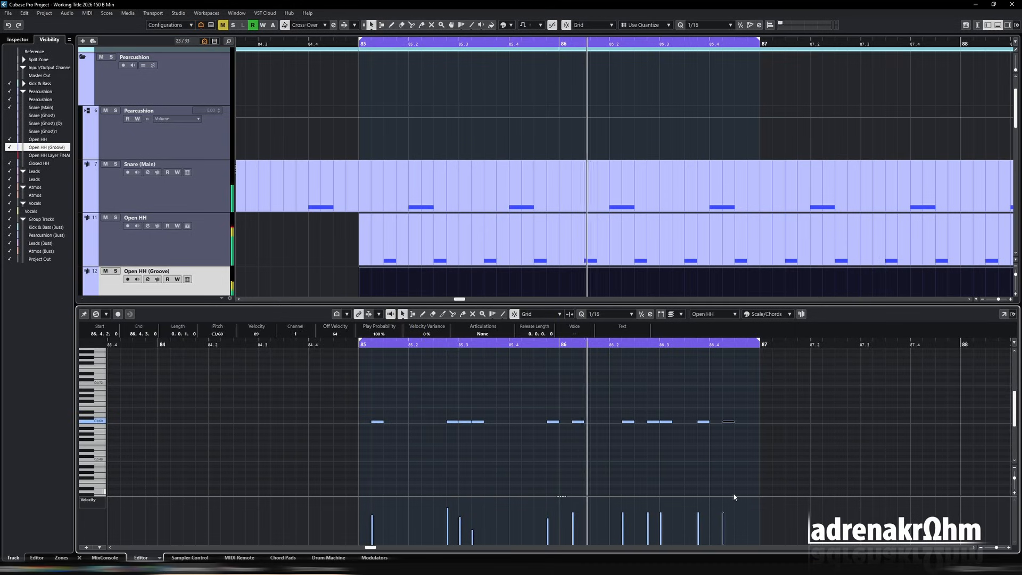
mouse_move(743, 513)
left_mouse_down()
mouse_move(732, 529)
mouse_move(730, 521)
left_mouse_up()
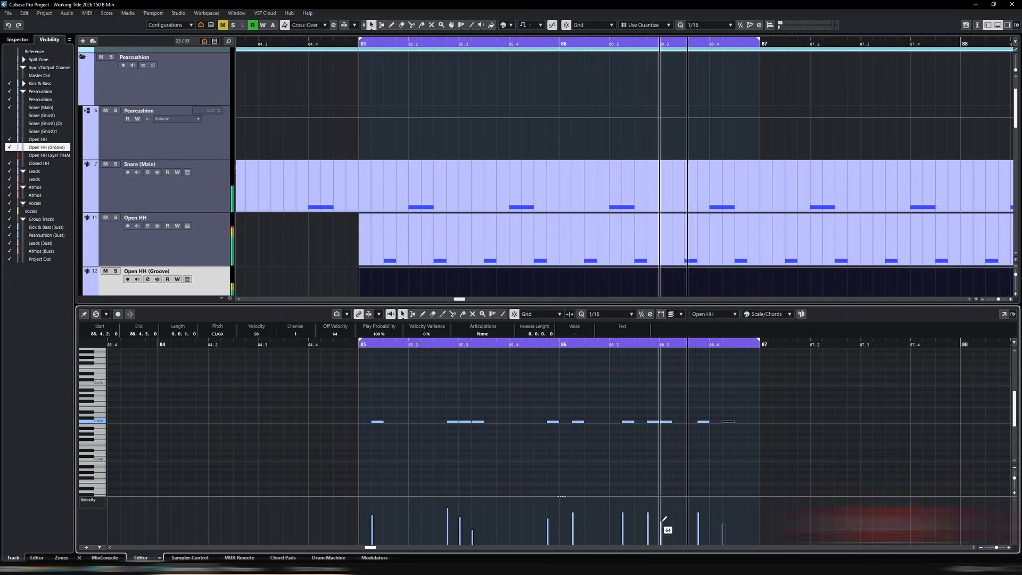
- Lower the velocity of the 86.2.2 groove hit, and set the loop range to bars 86 and 87
left_click(632, 519)
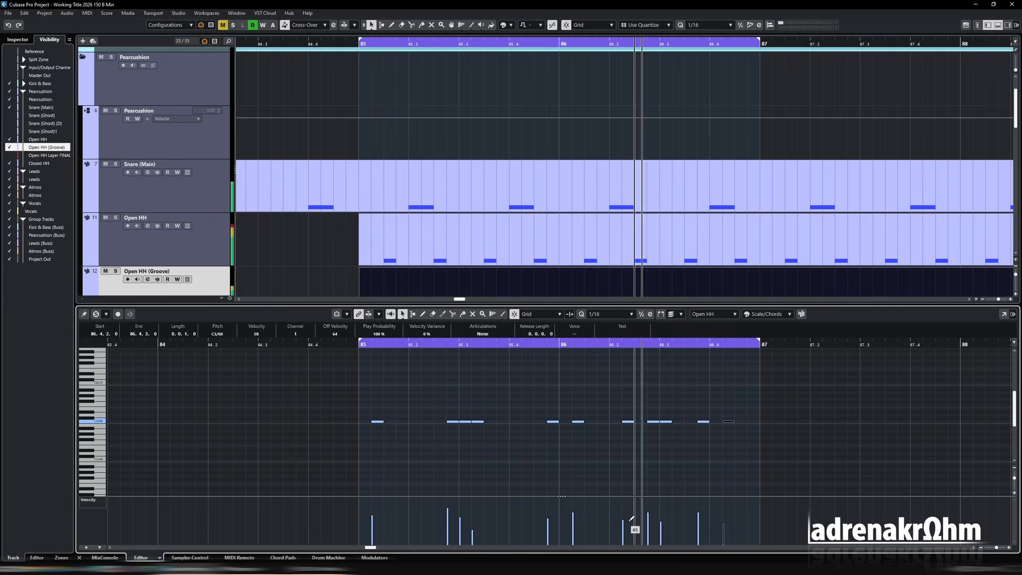
key("ctrl+a")
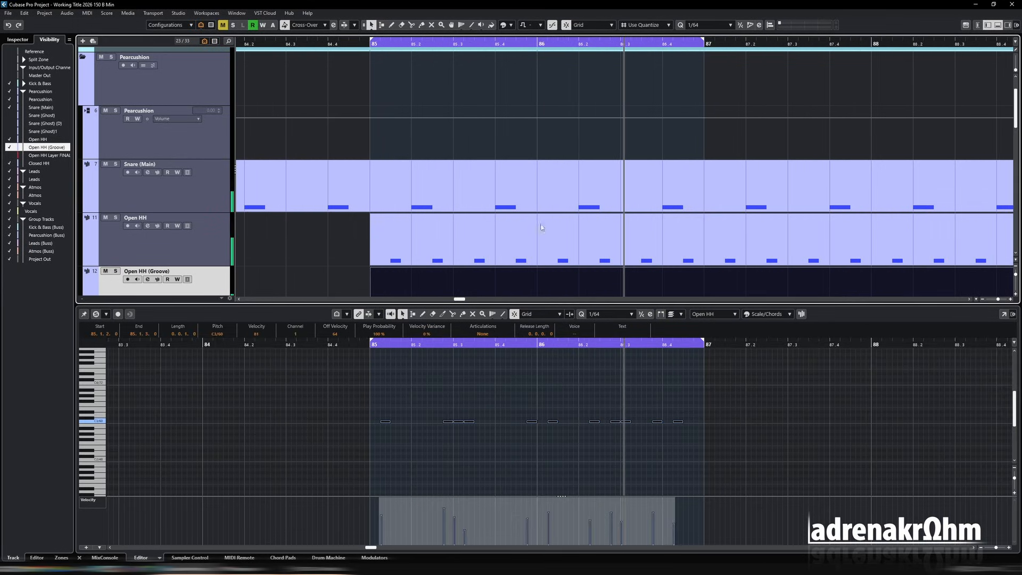
left_click_drag(705, 344, 850, 358)
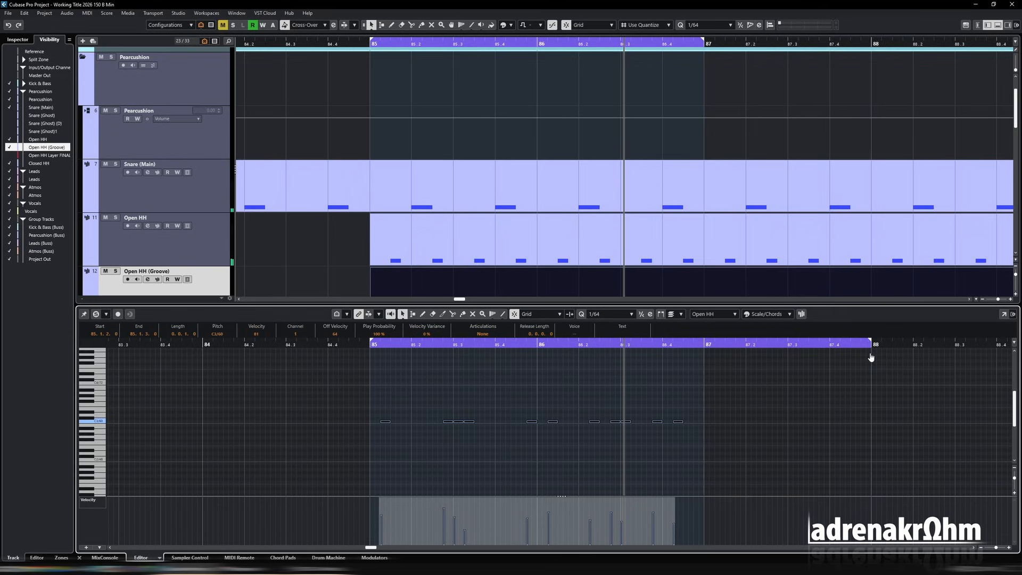
left_click(538, 342, "ctrl")
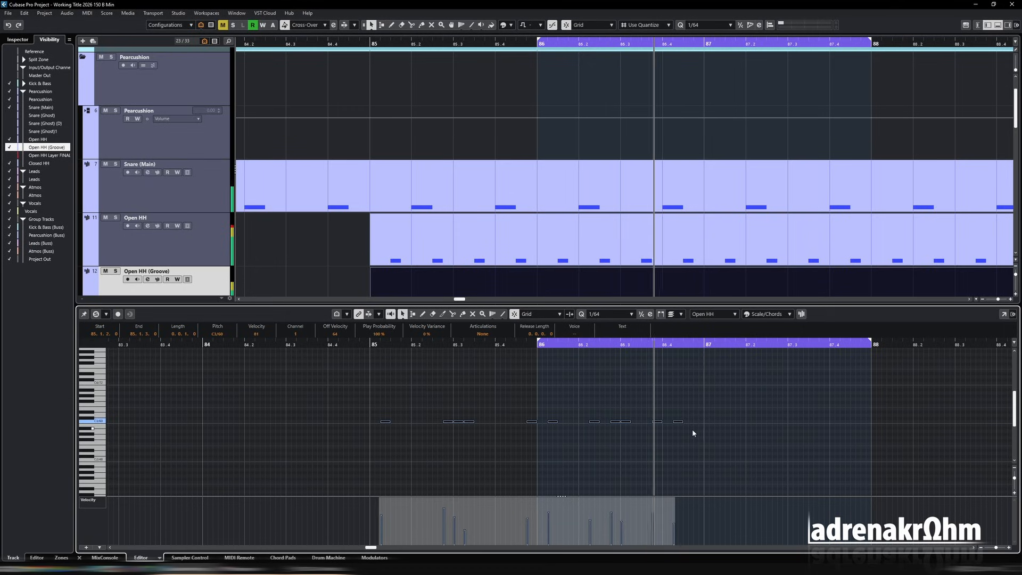
- Duplicate the last groove hit to 87.1.2 and 87.1.4, raising the first copy's velocity and setting the second's to 84
left_click(678, 440)
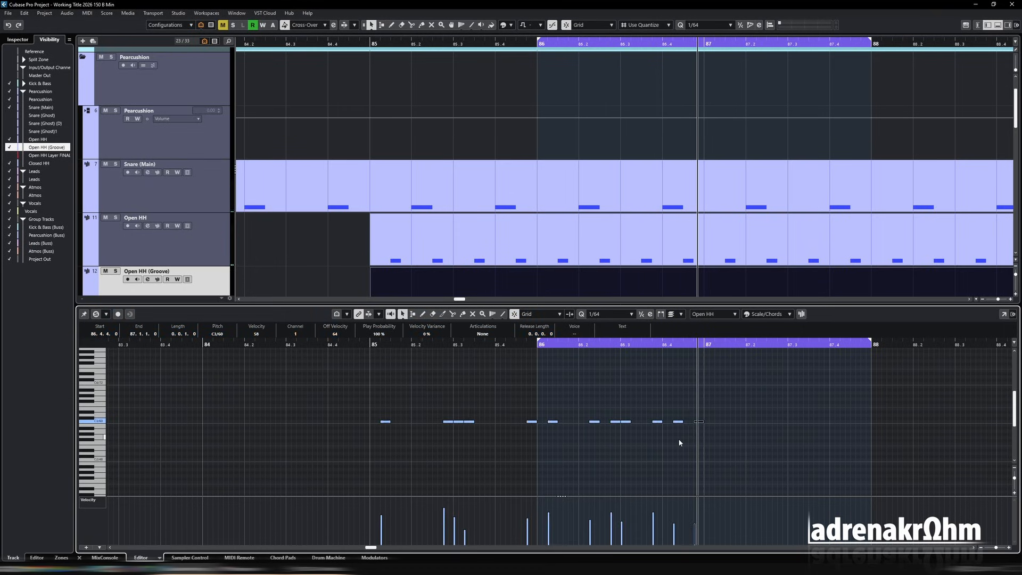
left_click_drag(680, 417, 689, 452)
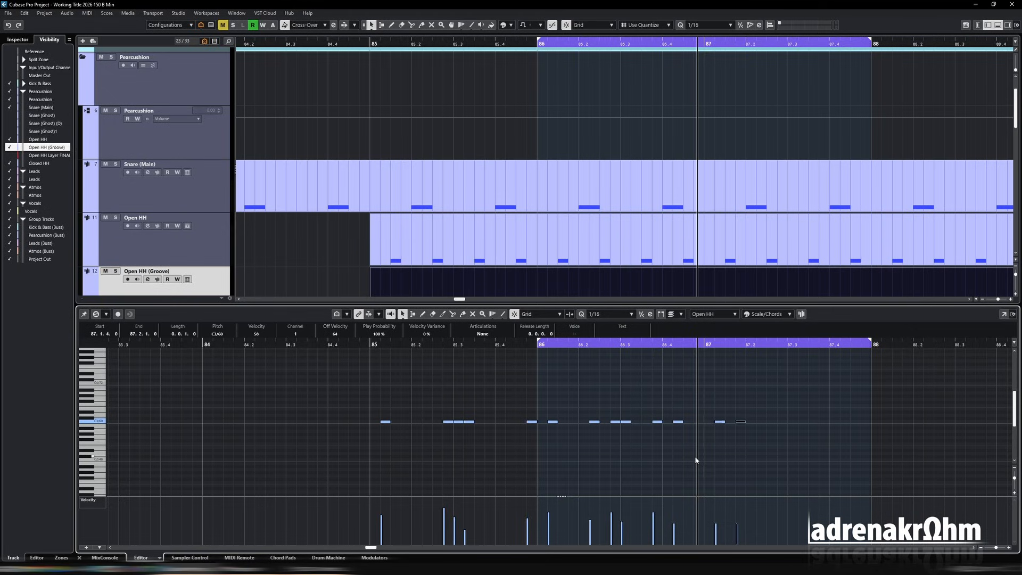
left_click_drag(737, 512, 719, 507)
left_click(557, 344)
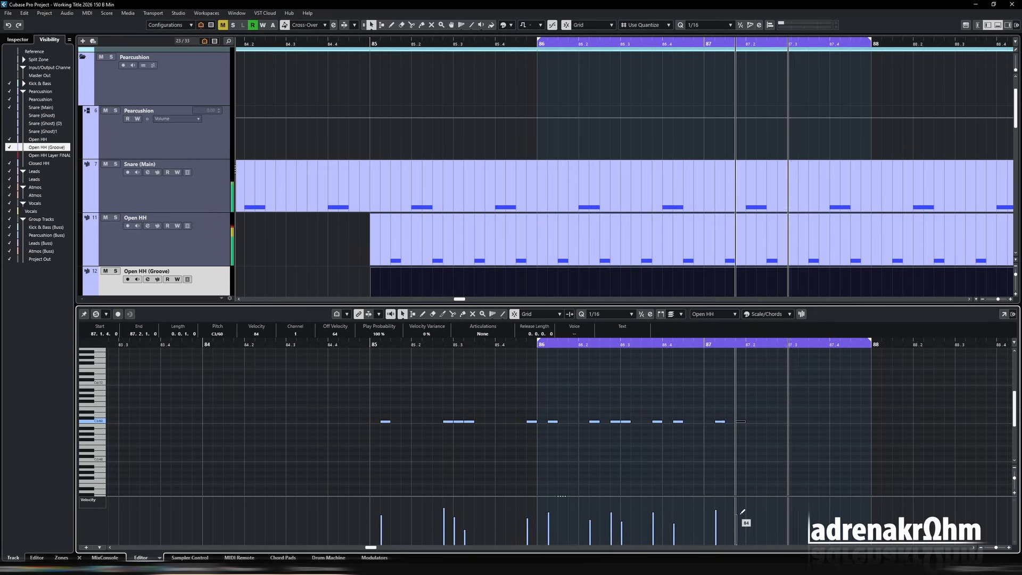
- Duplicate the 87.1.4 hit to 87.2.1 and set the copy's velocity to 62
left_click_drag(737, 400, 748, 437)
key("ctrl+d")
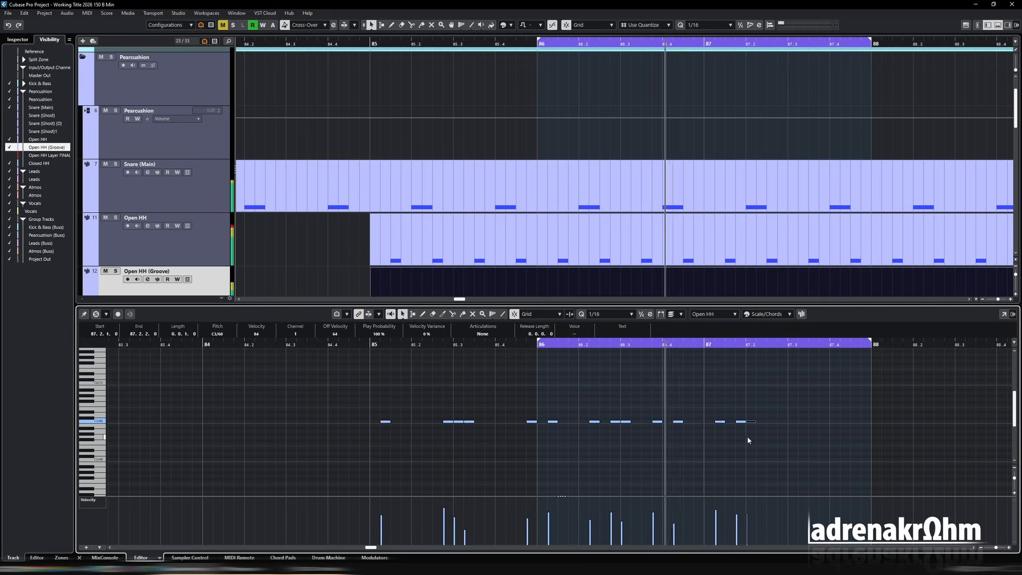
left_click_drag(747, 515, 755, 519)
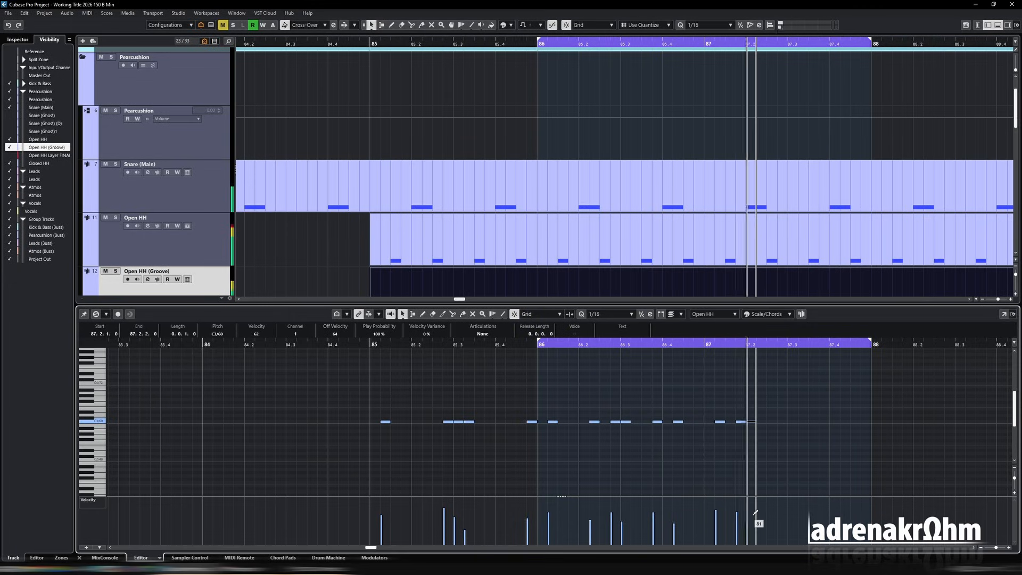
- Add hits at 87.2.4 and 87.3.1 with velocity 74, and delete the 87.2.1 hit
left_click(753, 414)
left_click(780, 421, "alt")
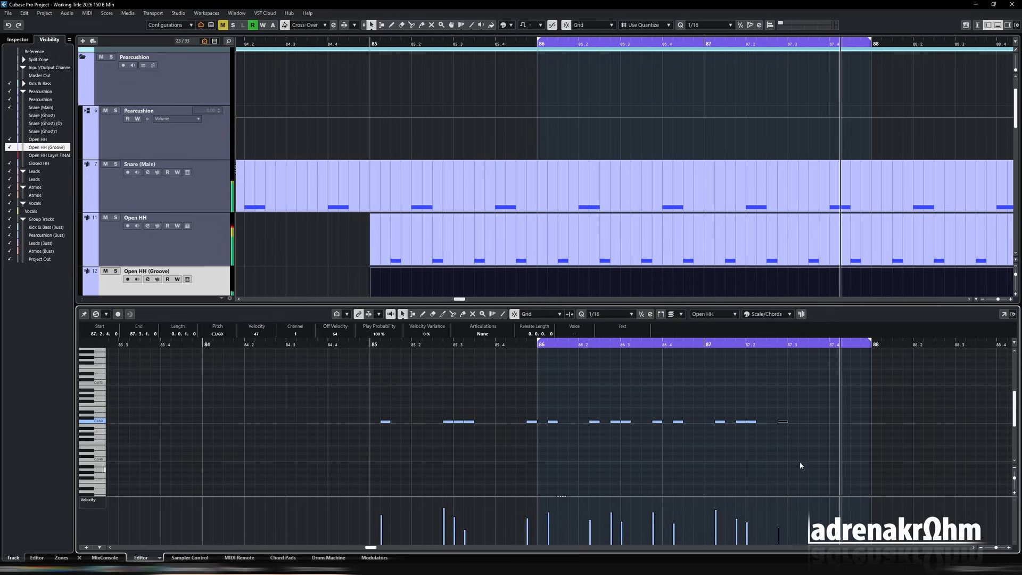
left_click(781, 518)
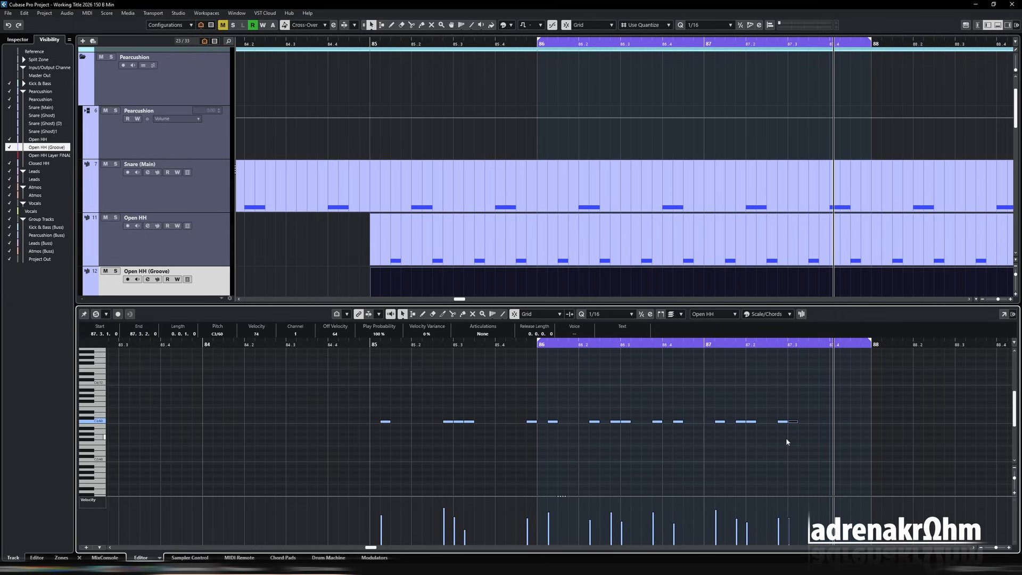
left_click(756, 410)
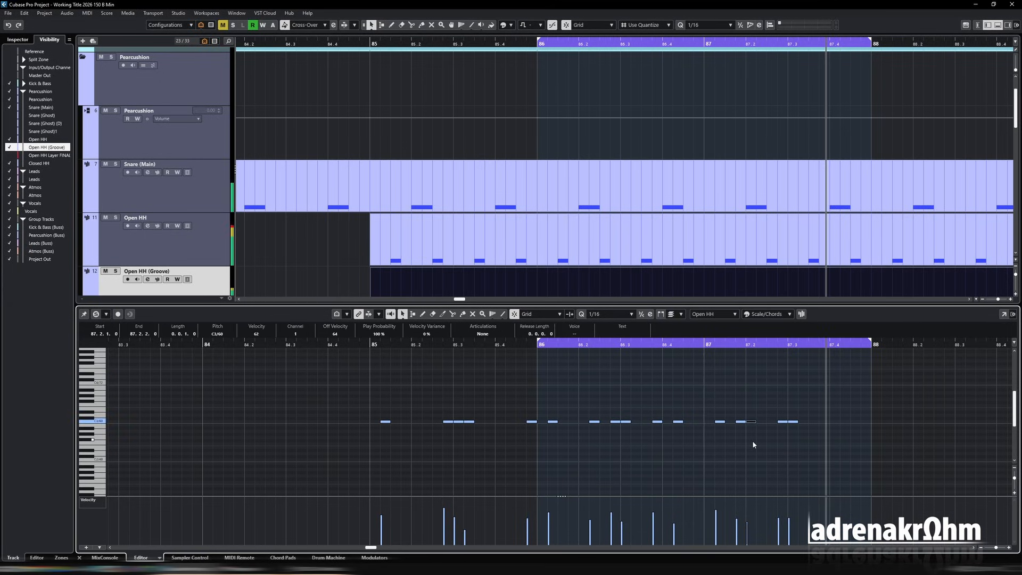
key("Delete")
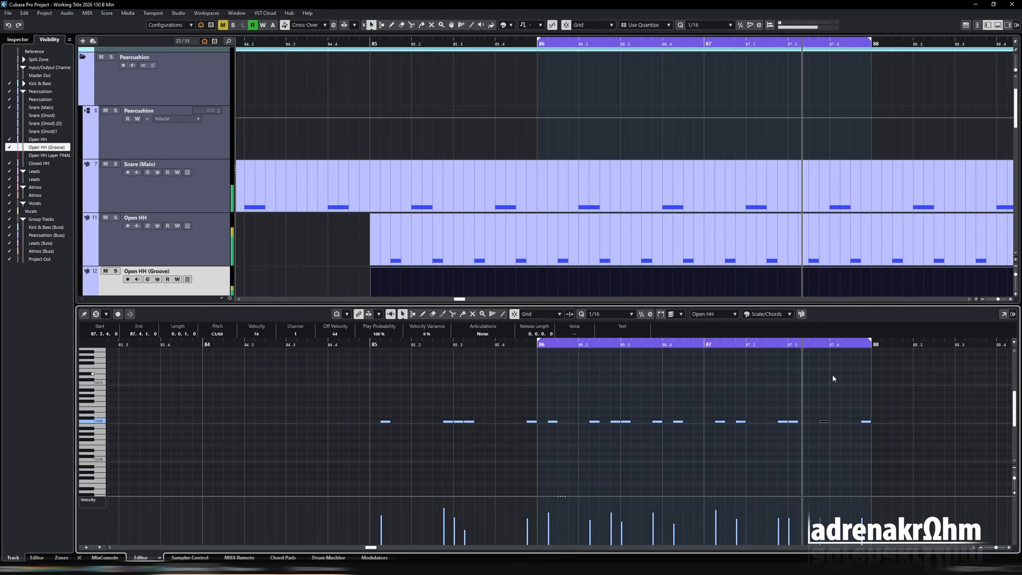
- Set the loop range to bars 87 and 88
key("g")
left_click_drag(719, 347, 786, 350)
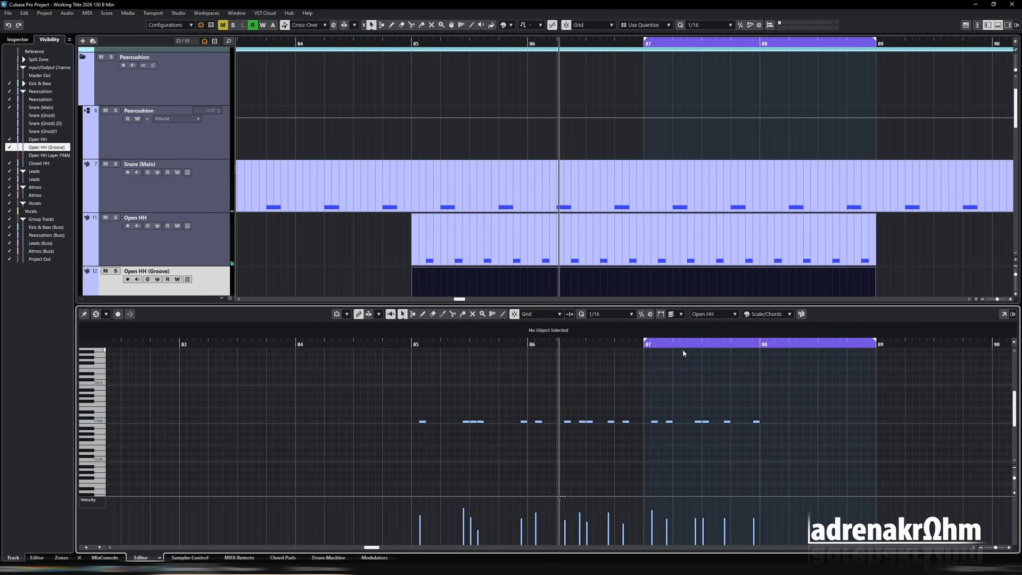
key("h")
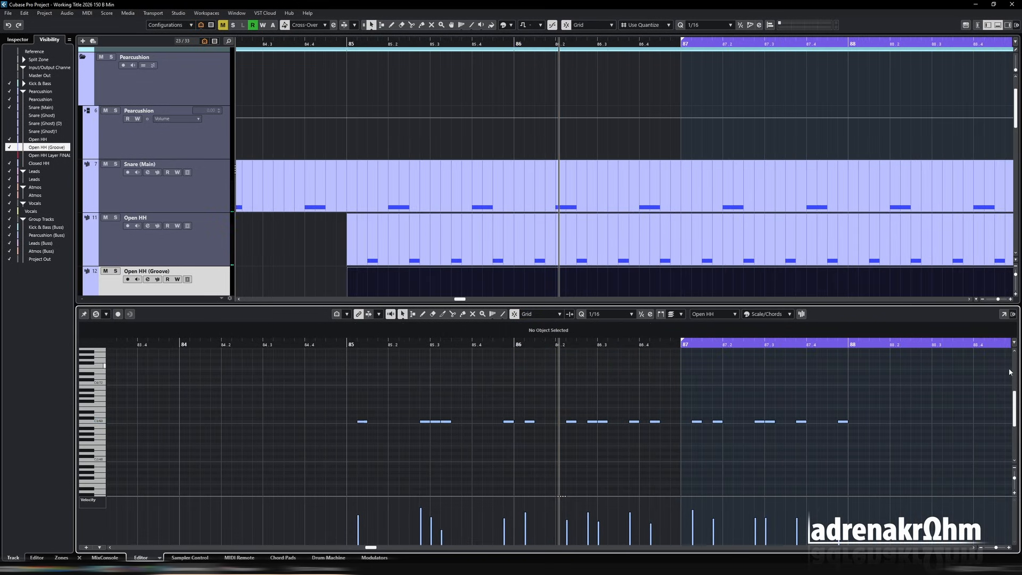
left_click(918, 346)
key("g")
- Duplicate the 87.4.4 hit to 88.1.1, 88.1.2 and 88.1.4
left_click(494, 422)
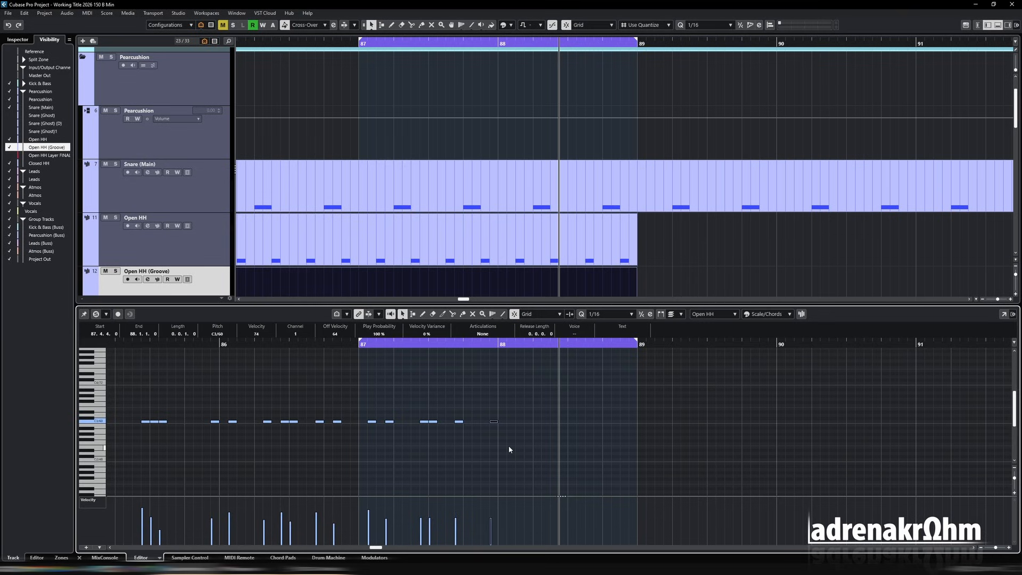
key("ctrl+d")
key("ctrl+d")
key("h")
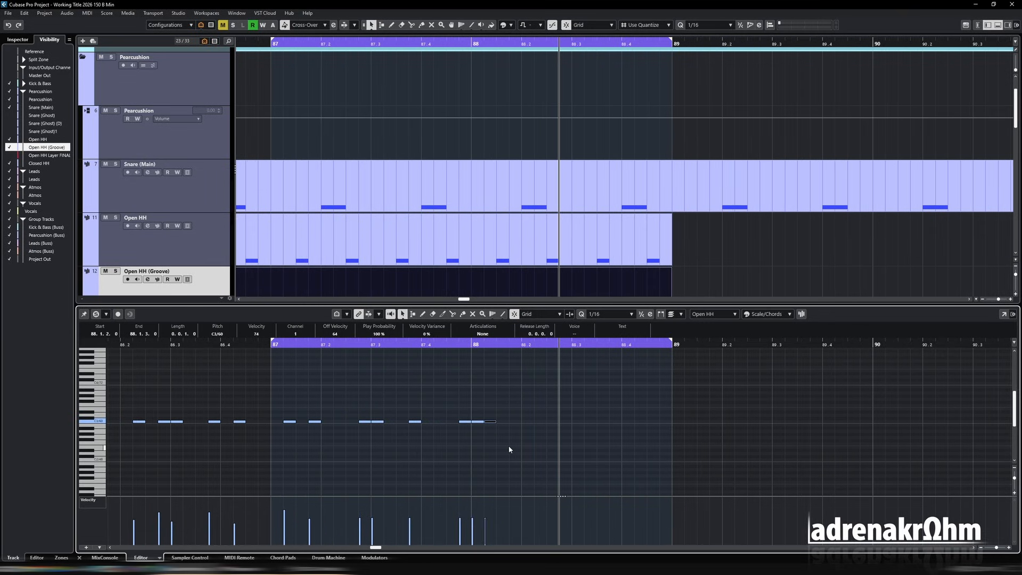
key("ctrl+d")
key("ctrl+Right")
- Play from bar 87, and lower the 88.1.1 hit's velocity while raising that of the 88.1.2 hit
left_click(271, 345)
key("space")
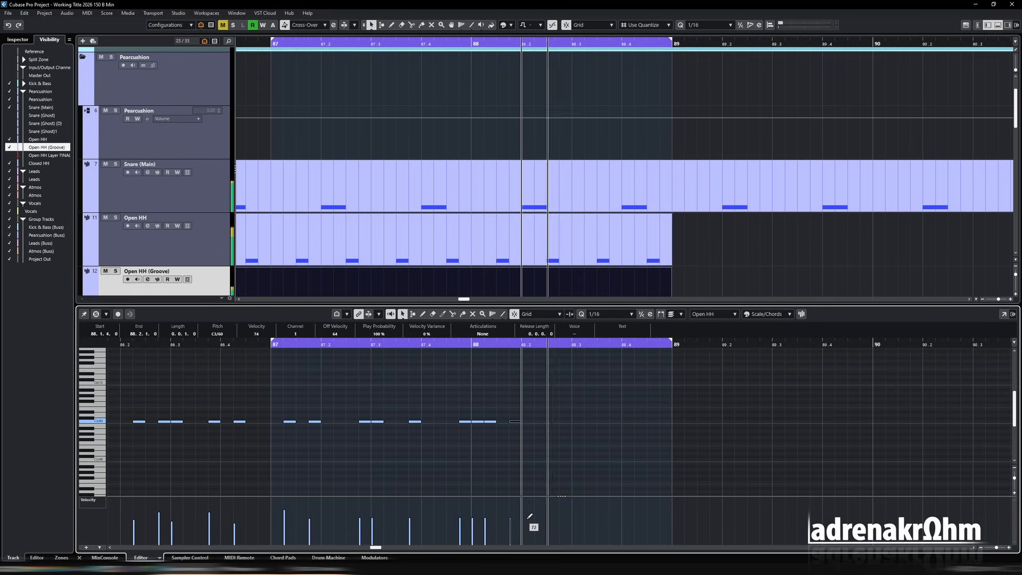
left_click_drag(474, 532, 485, 509)
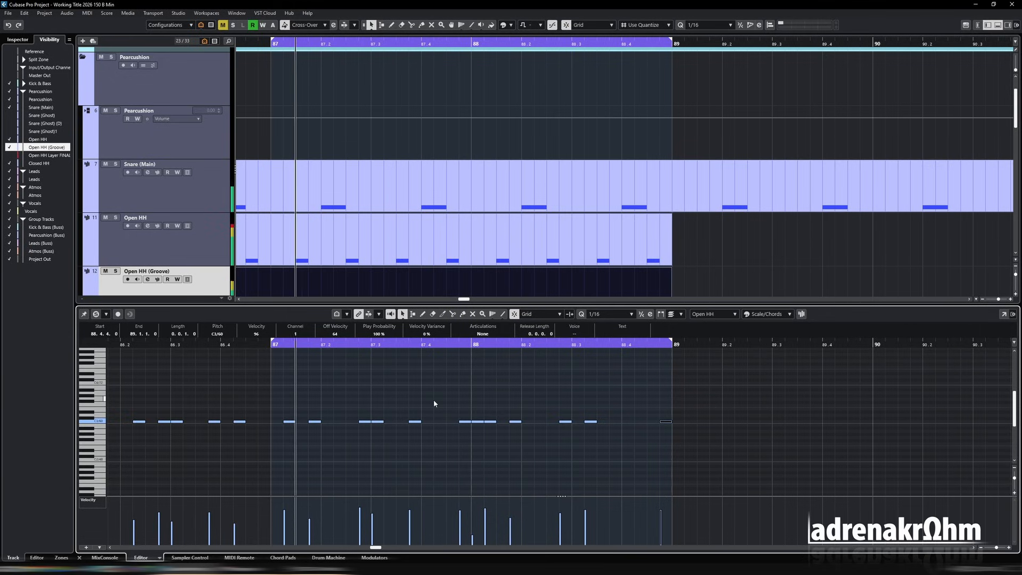
- Extend the loop range back to bar 85 so it covers bars 85 to 88
key("g")
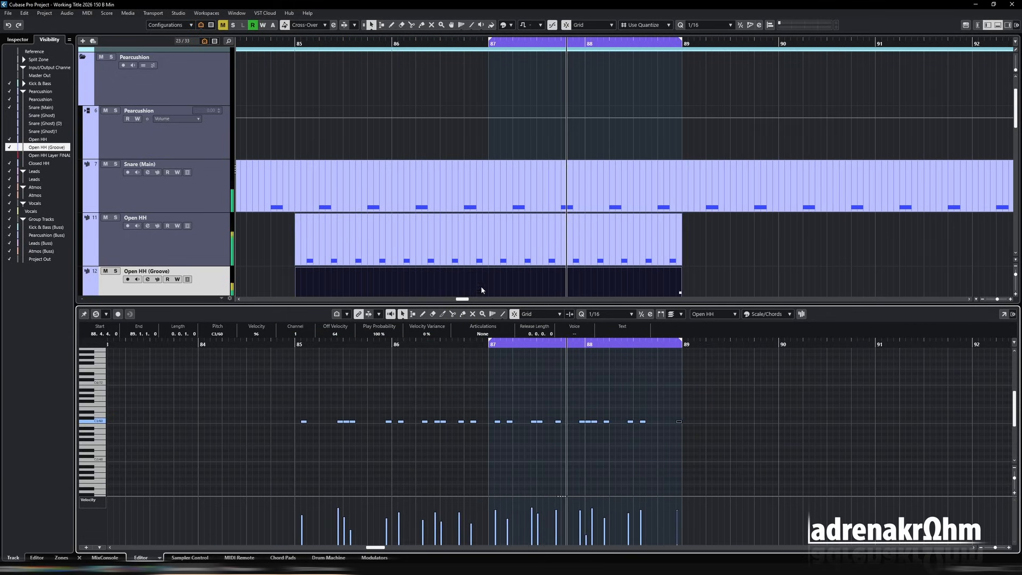
left_click_drag(492, 338, 252, 358)
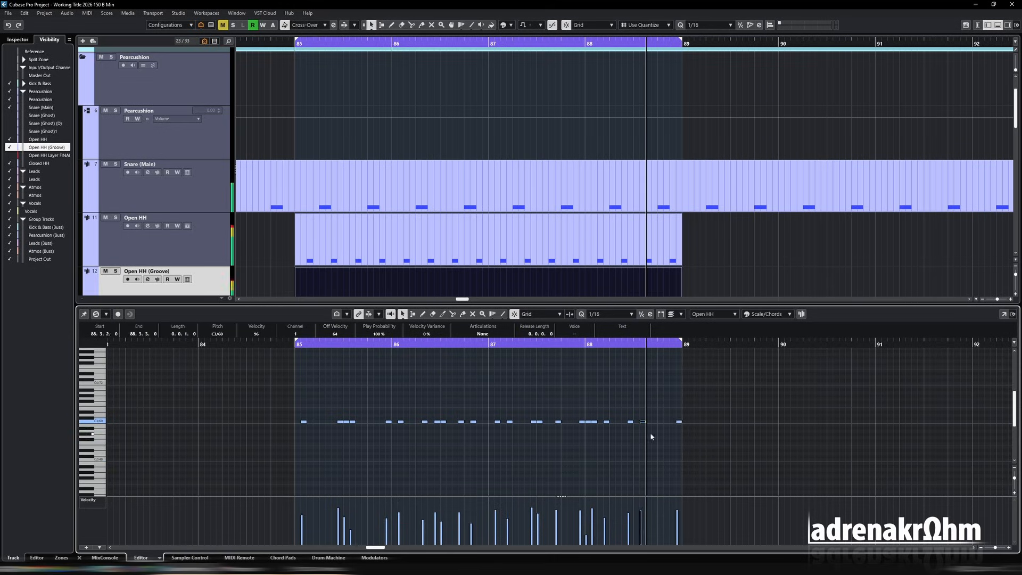
- Audition the groove from bar 88 and set the velocity of the 88.3.4 hit to 81
left_click(590, 345)
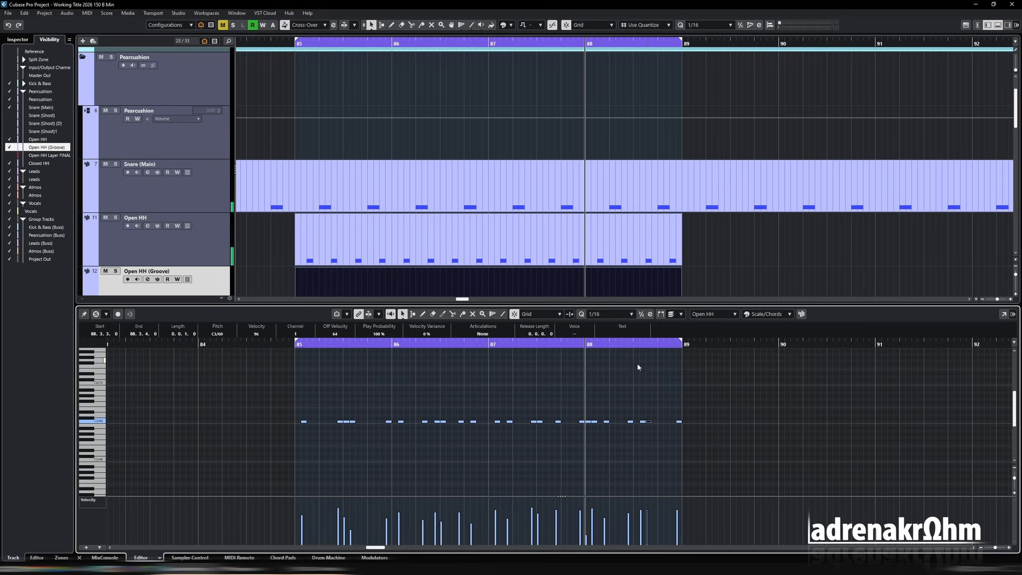
left_click(656, 346)
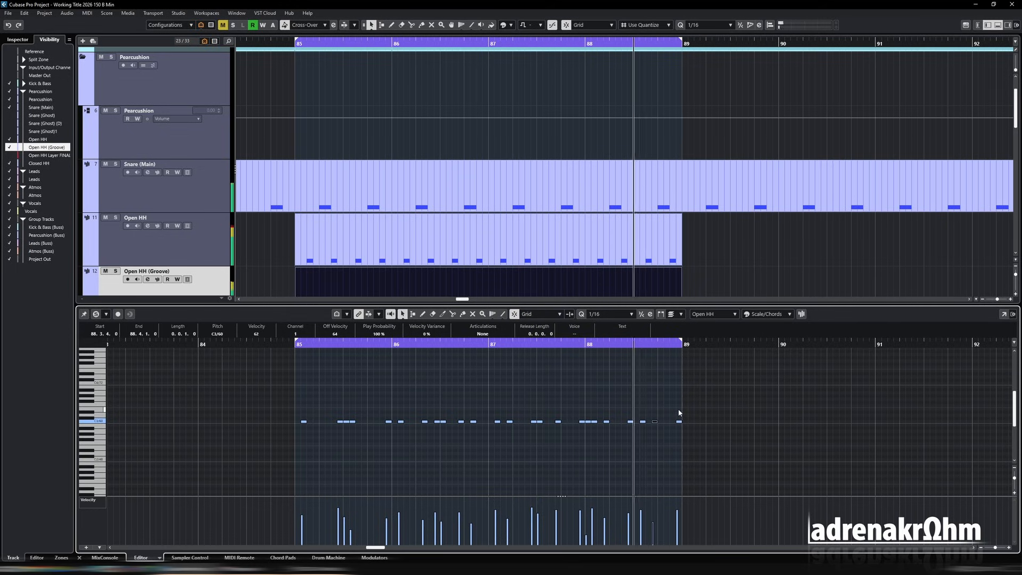
left_click_drag(662, 525, 657, 512)
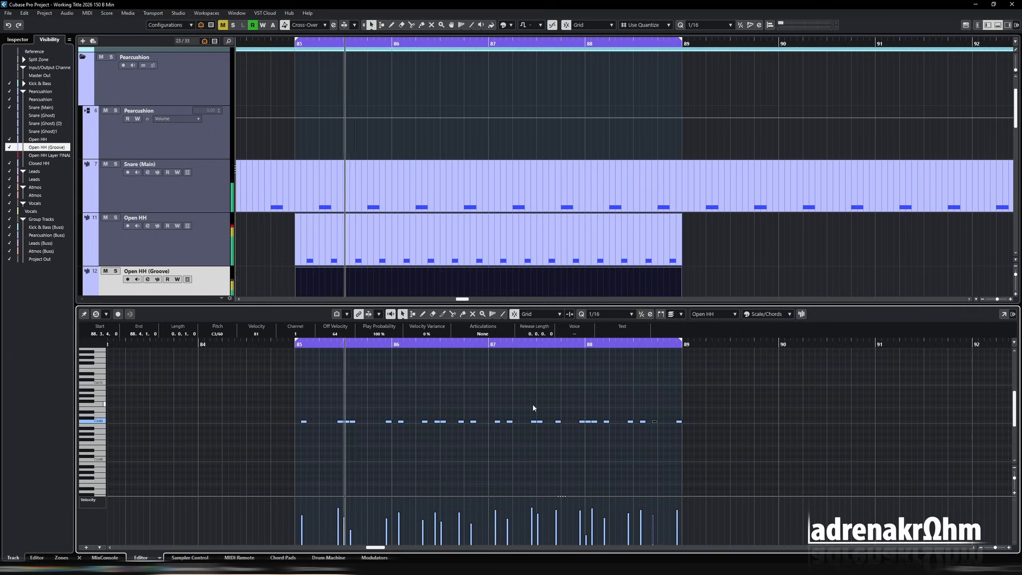
- Shorten the amp envelope decay of the Open HH (Groove) sampler track to 64 ms, and close the sampler controls
left_click(140, 558)
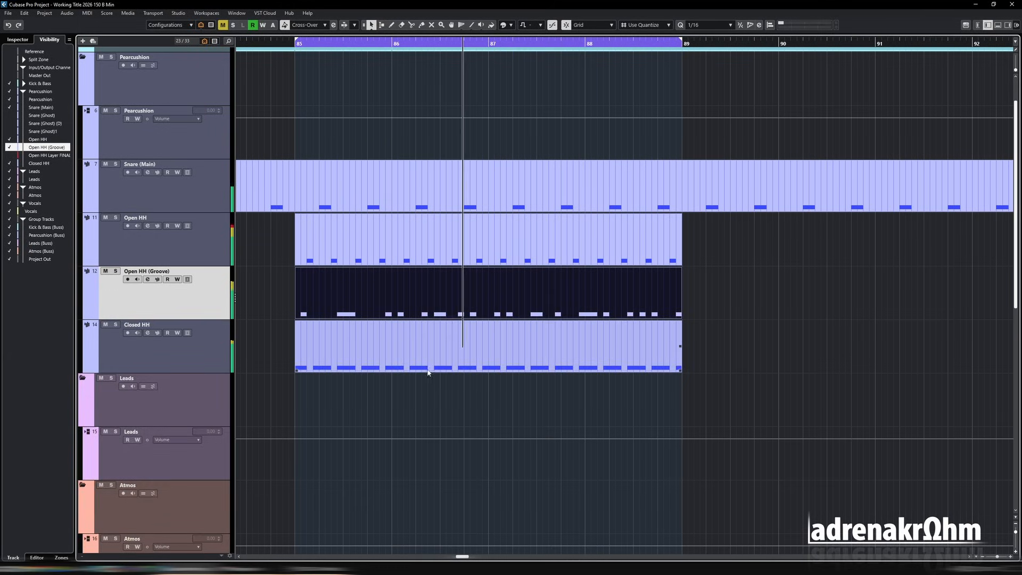
left_click(190, 557)
left_click_drag(195, 464, 151, 472)
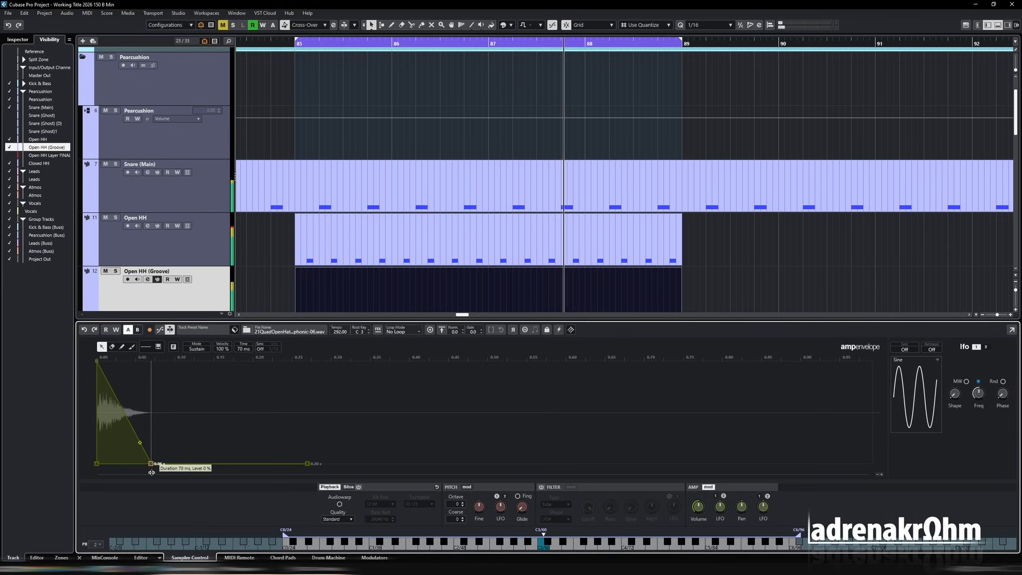
mouse_move(152, 472)
left_mouse_down()
mouse_move(268, 481)
mouse_move(161, 485)
left_mouse_up()
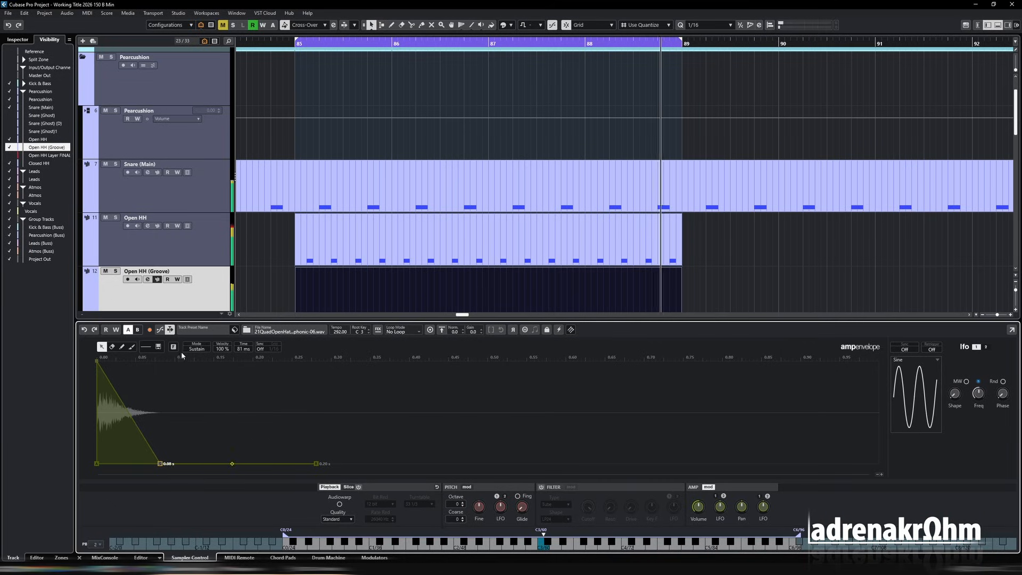
mouse_move(161, 464)
left_mouse_down()
mouse_move(140, 465)
mouse_move(147, 469)
left_mouse_up()
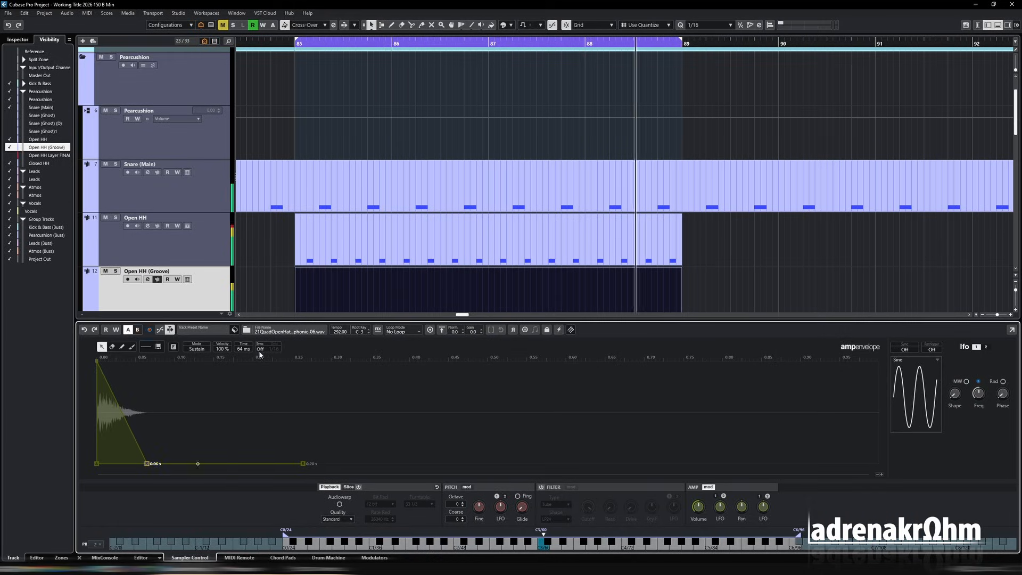
key("ctrl+alt+e")
- Compare the groove with the Closed HH track muted and unmuted during playback
left_click(109, 334)
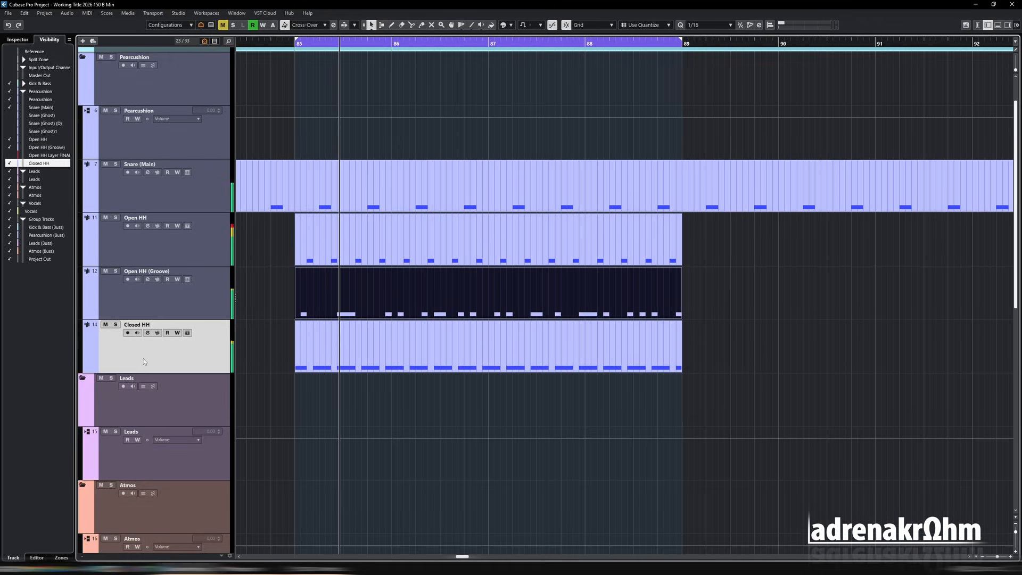
left_click(105, 326)
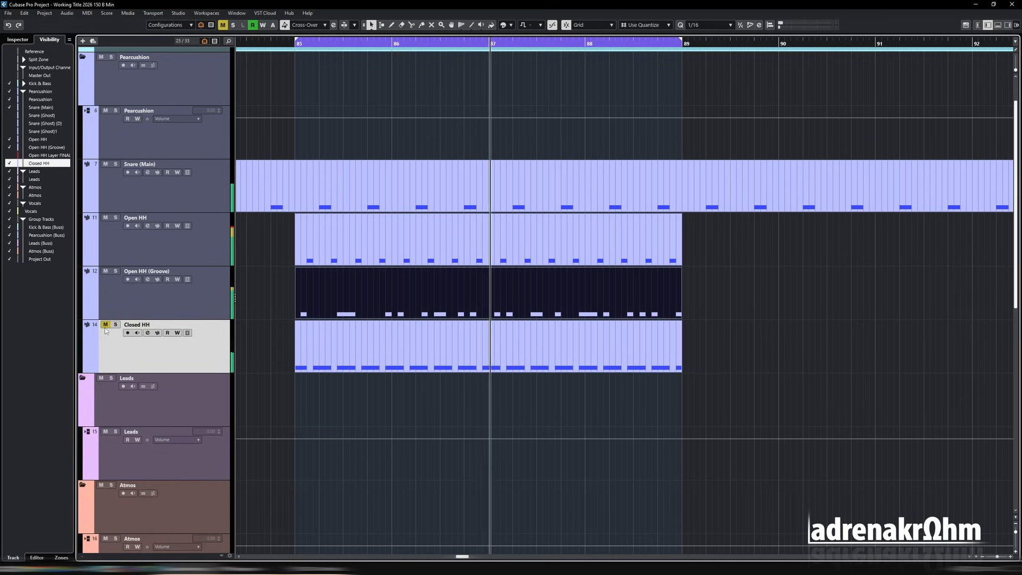
left_click(105, 326)
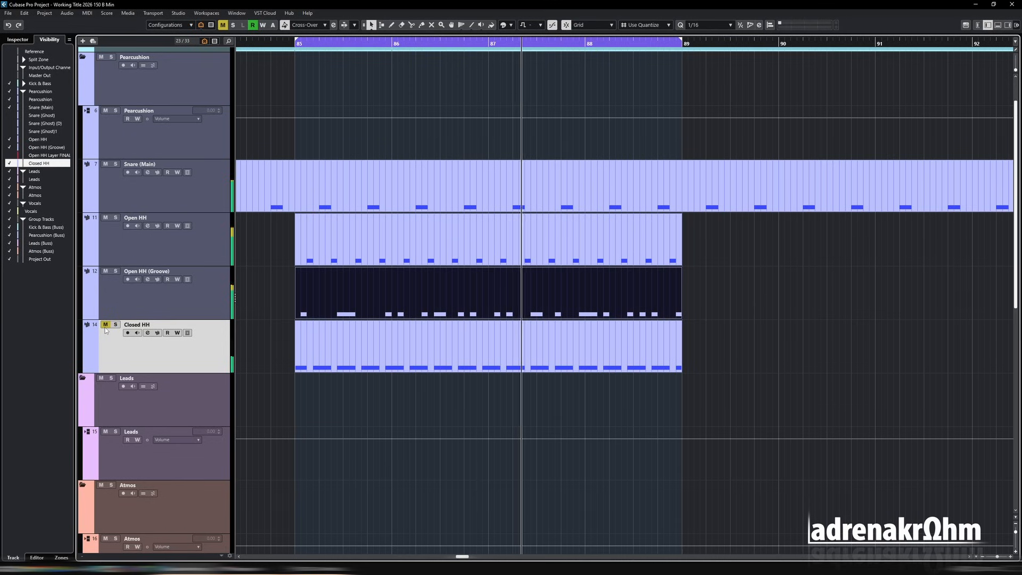
- Review the equalizer curve in the Open HH (Groove) channel settings and close them
left_click(224, 313)
key("e")
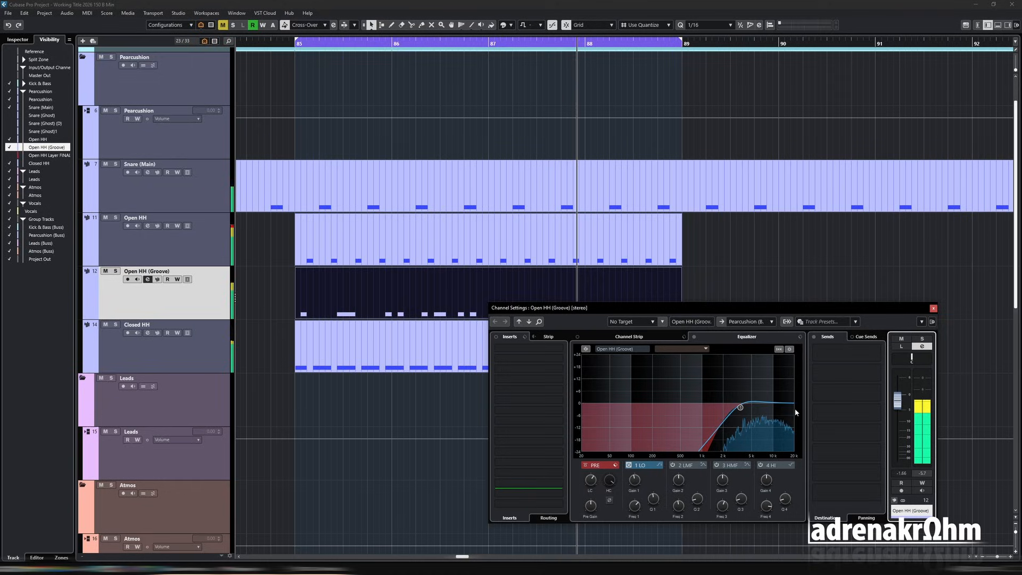
left_click(933, 309)
- Play back the layered four-bar hi-hat section from bar 85, stopping and restarting to compare it with the earlier section
key("space")
key("g")
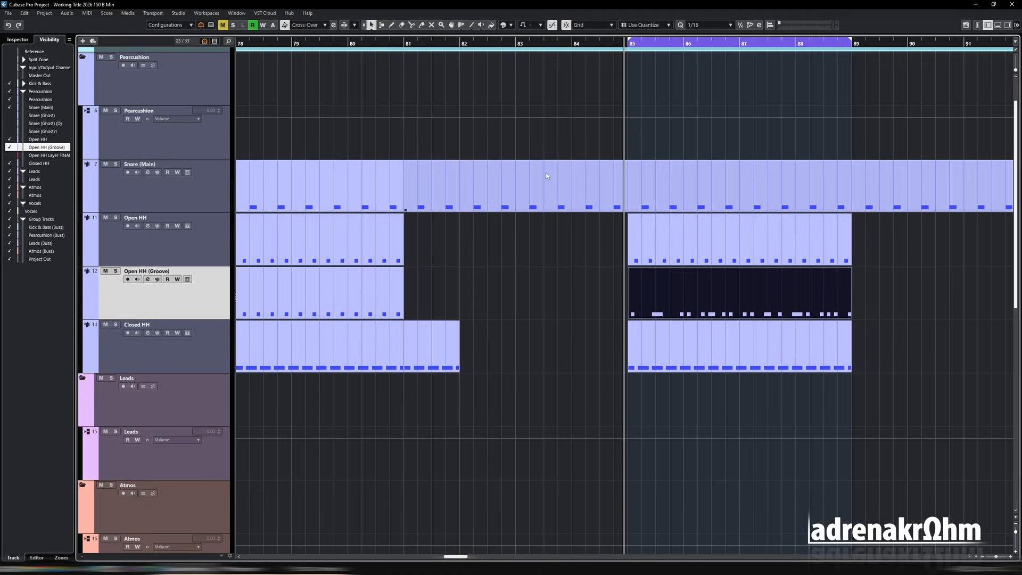
key("space")
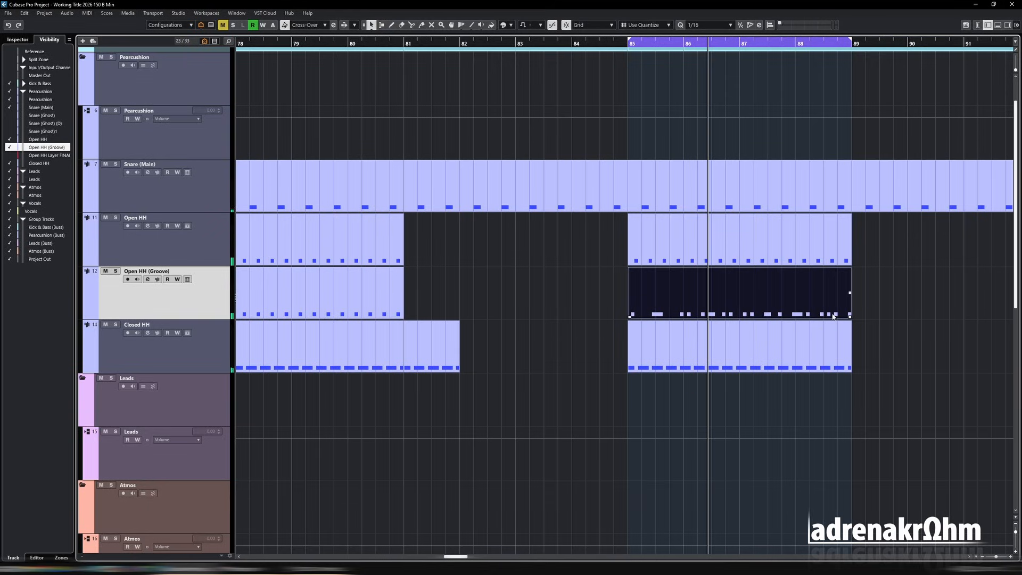
key("space")
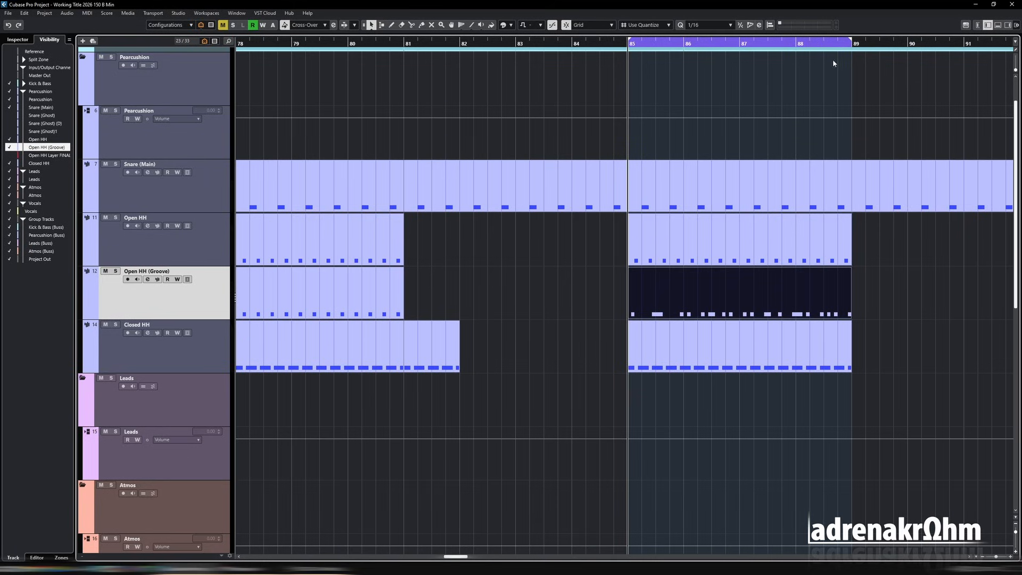
key("space")
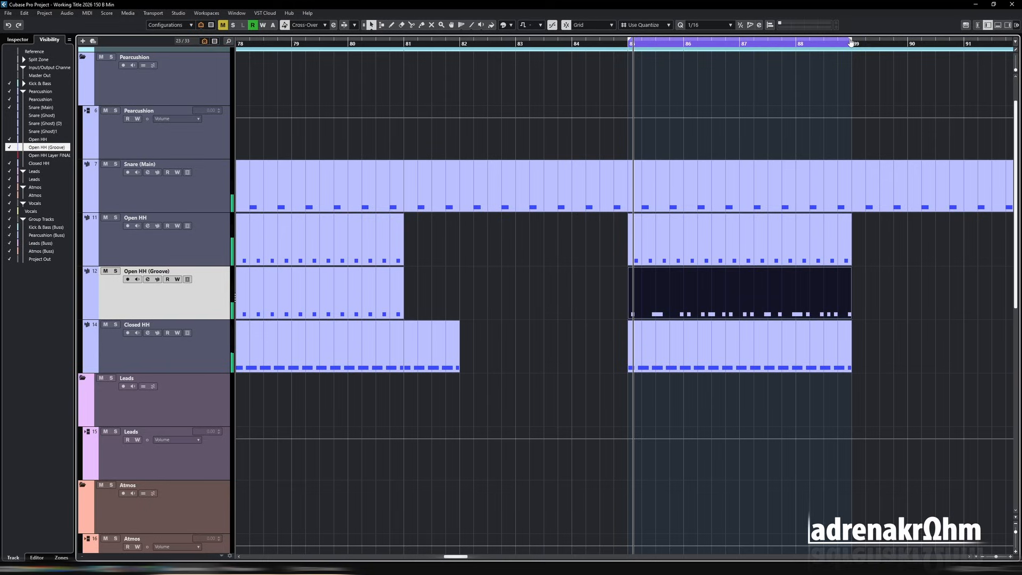
- Extend the loop's end to bar 90 and play from the start of bar 85
left_click_drag(850, 42, 908, 41)
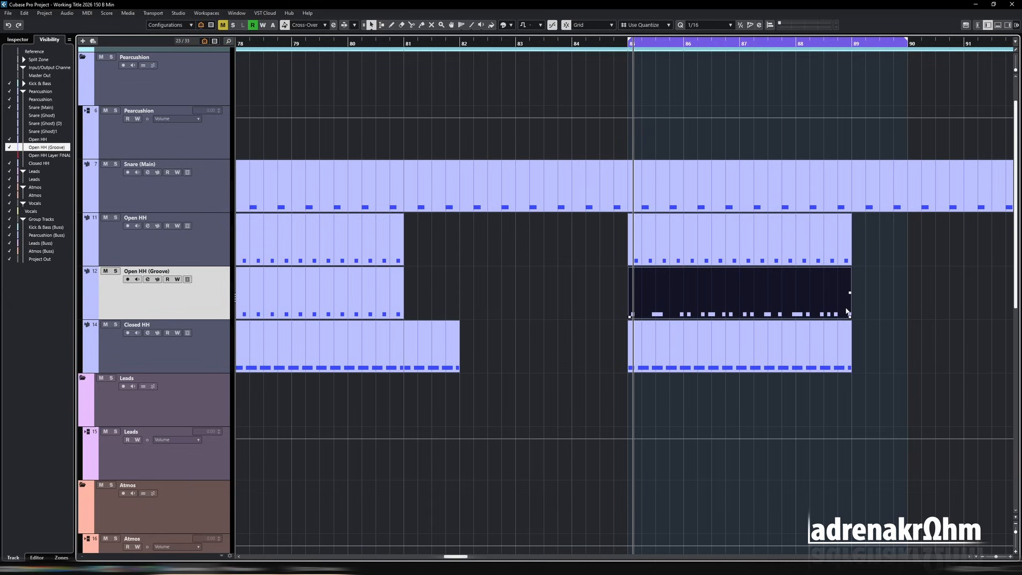
left_click(627, 44)
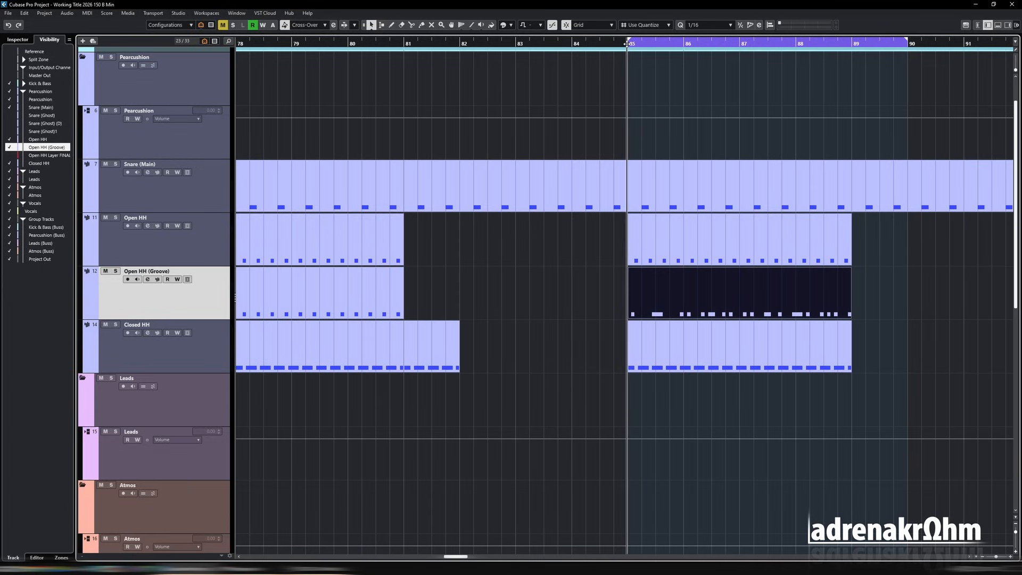
key("space")
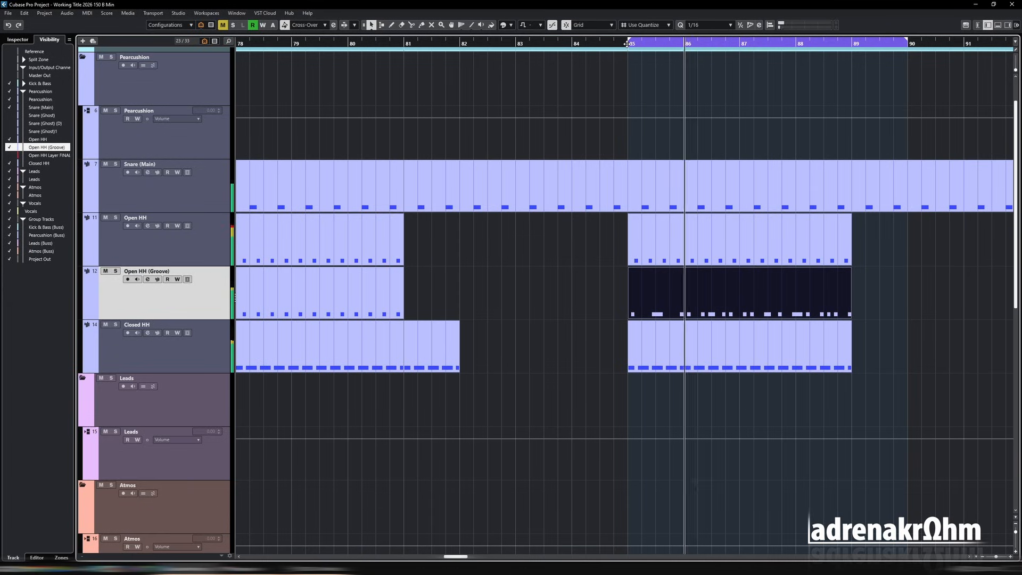